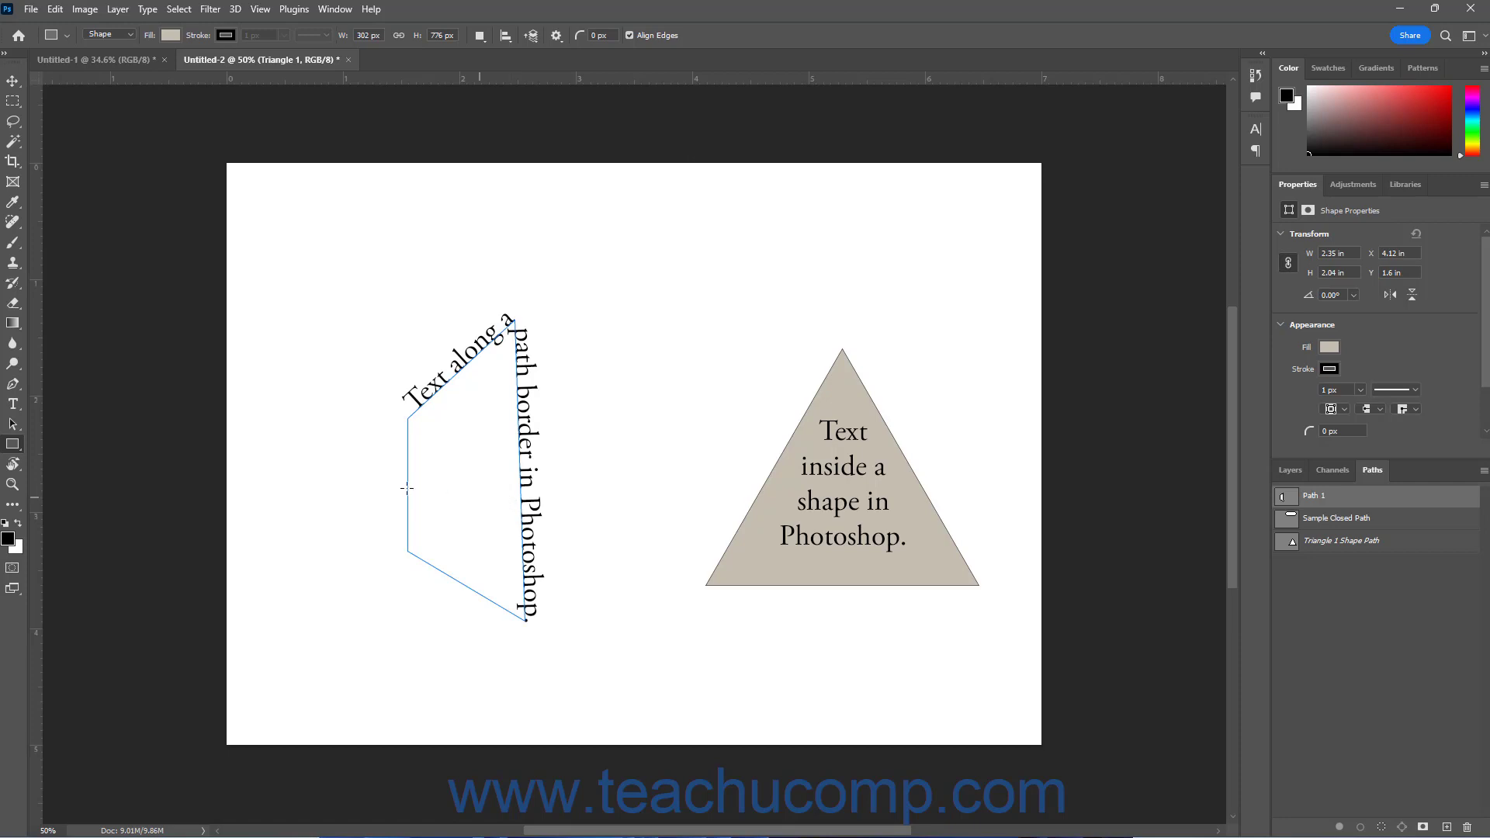
# Activate the Horizontal Type tool and select the saved path named Sample Closed Path.
pyautogui.click(17, 409)
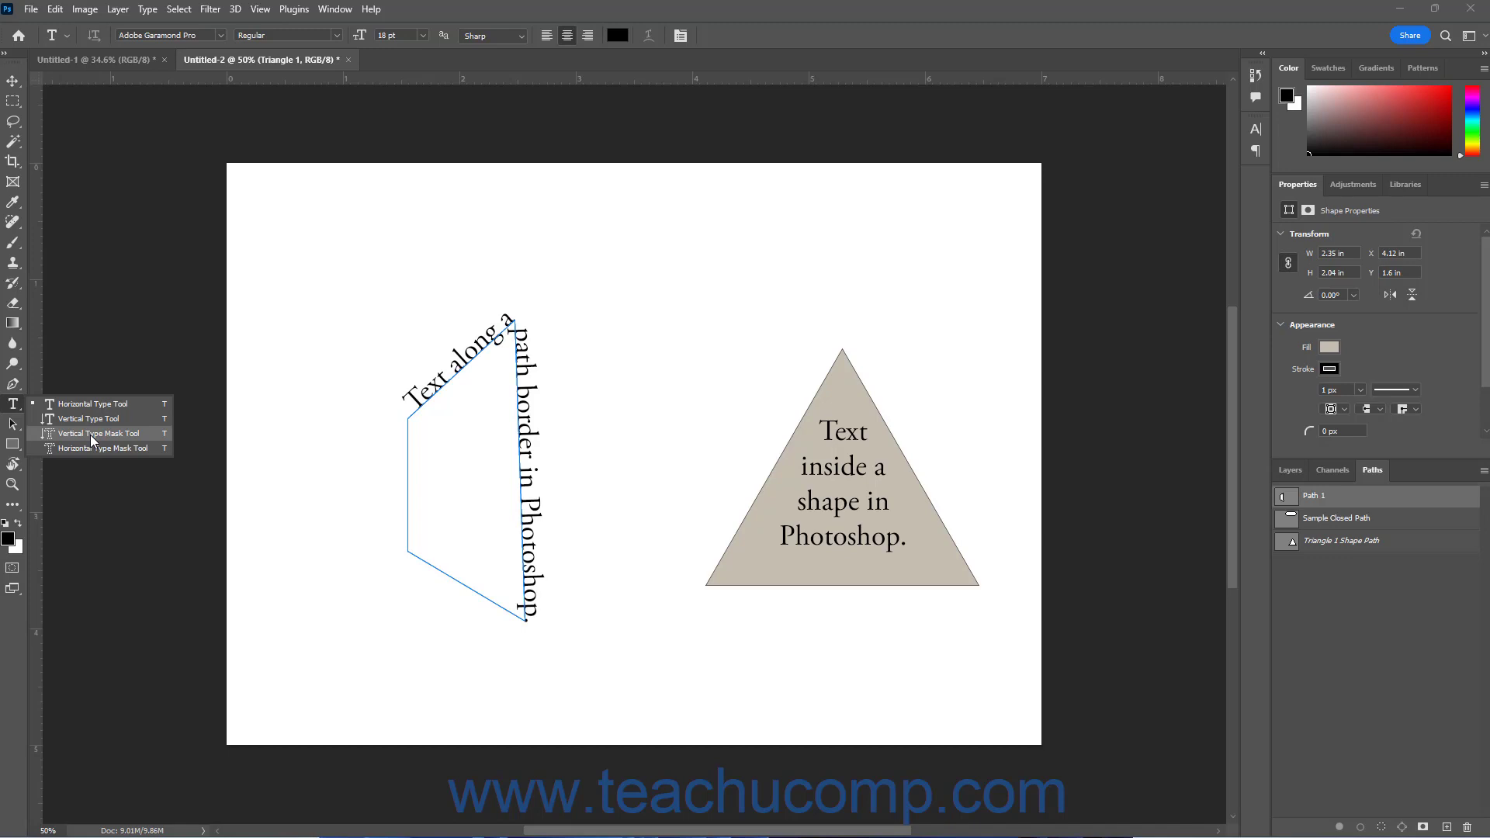
pyautogui.click(95, 409)
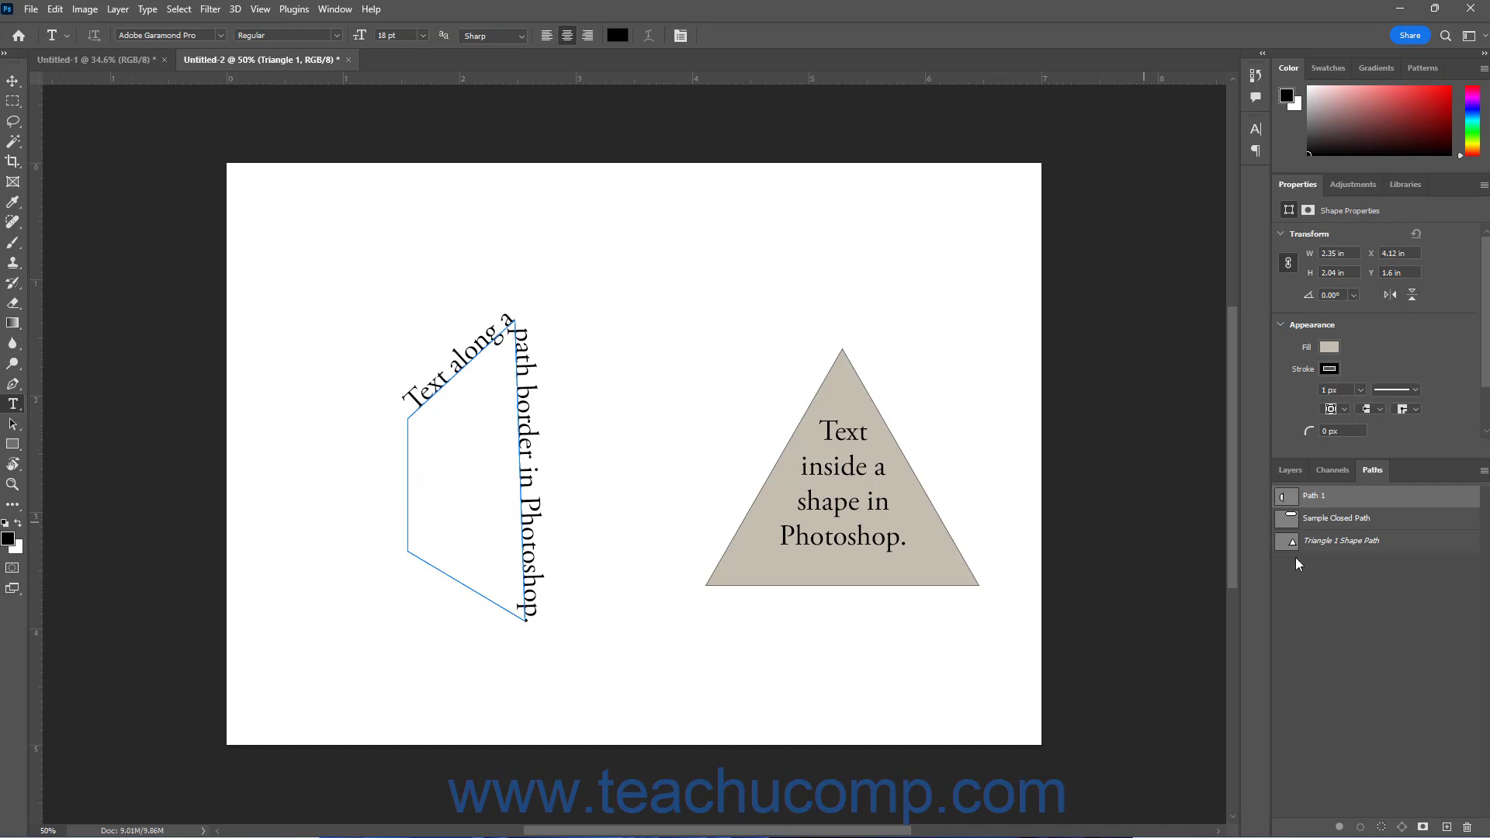
pyautogui.click(1349, 519)
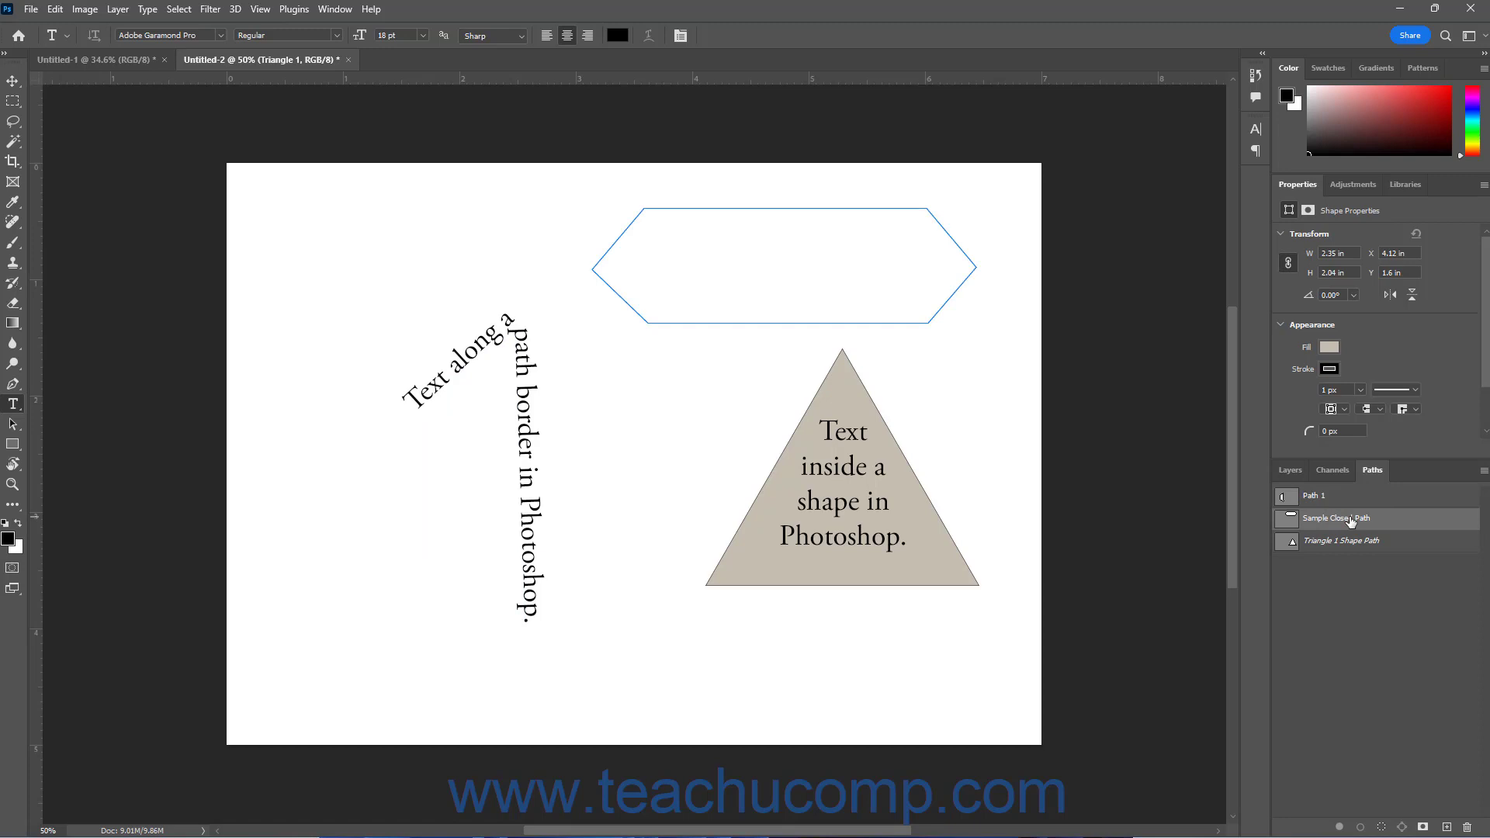
pyautogui.click(1290, 470)
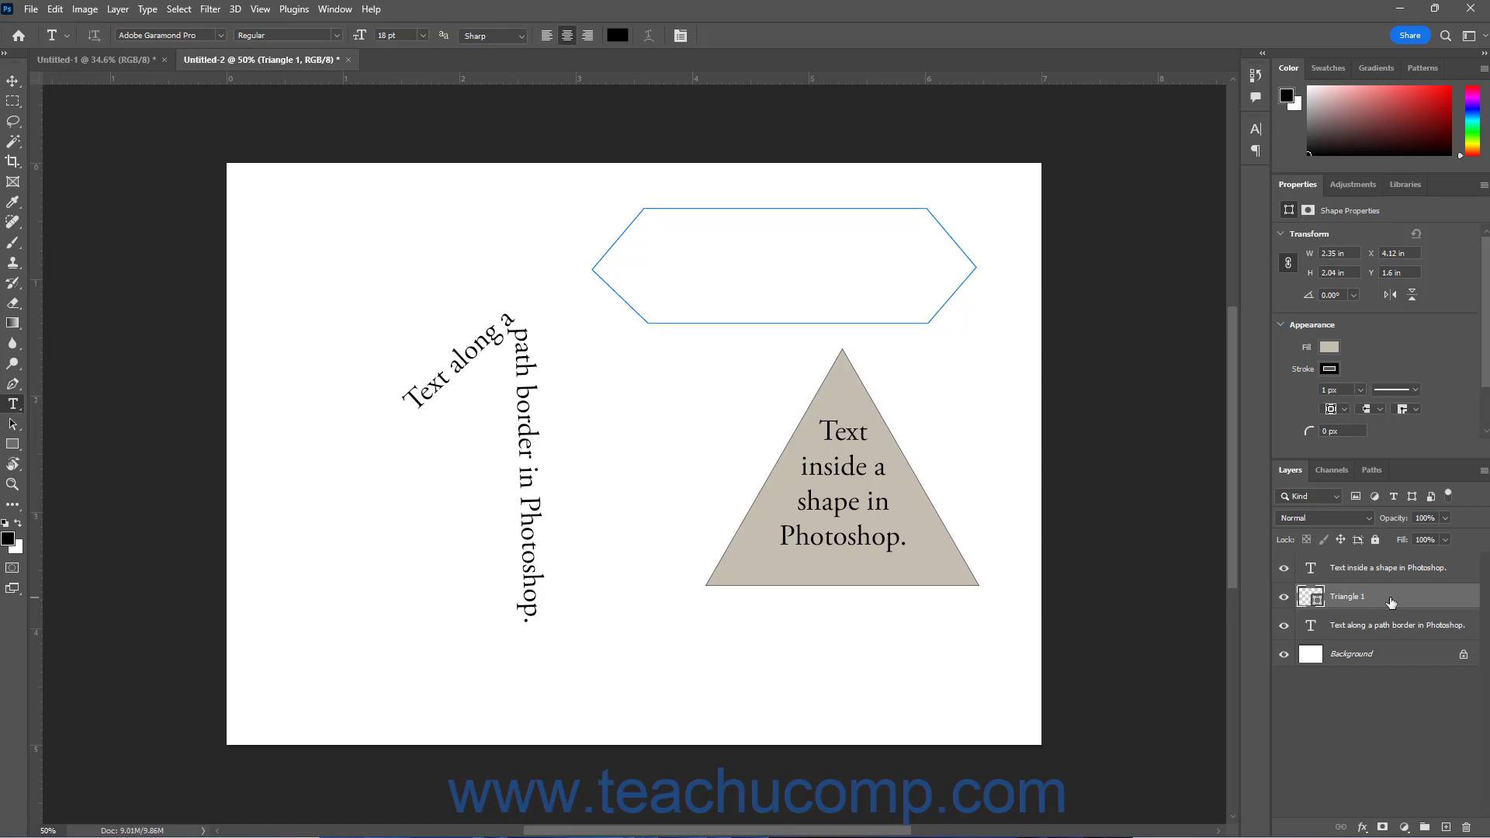
pyautogui.click(1372, 470)
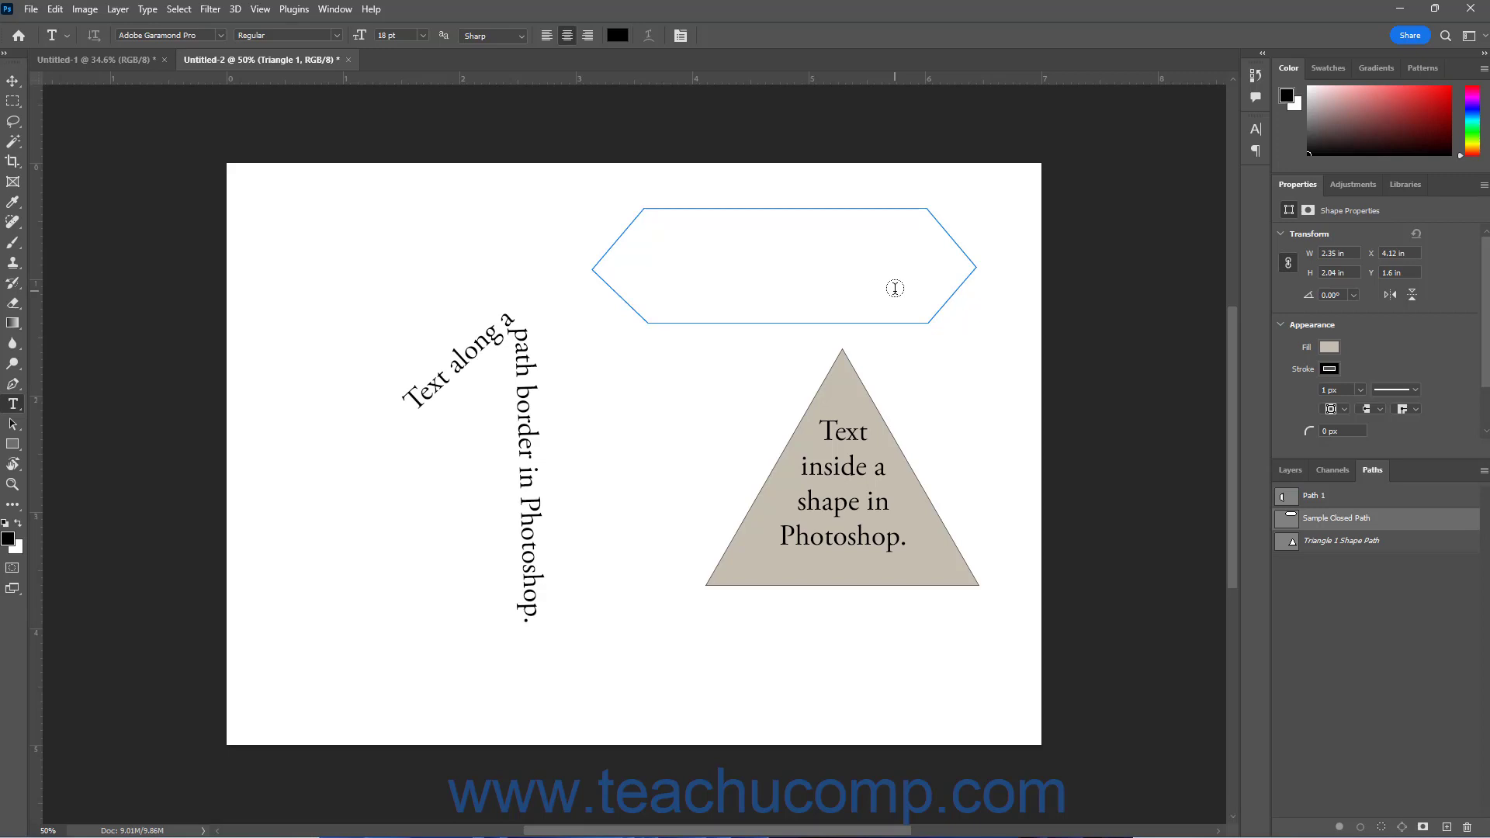
# Switch to the Untitled-1 document and select its lorem ipsum text layer.
pyautogui.click(128, 67)
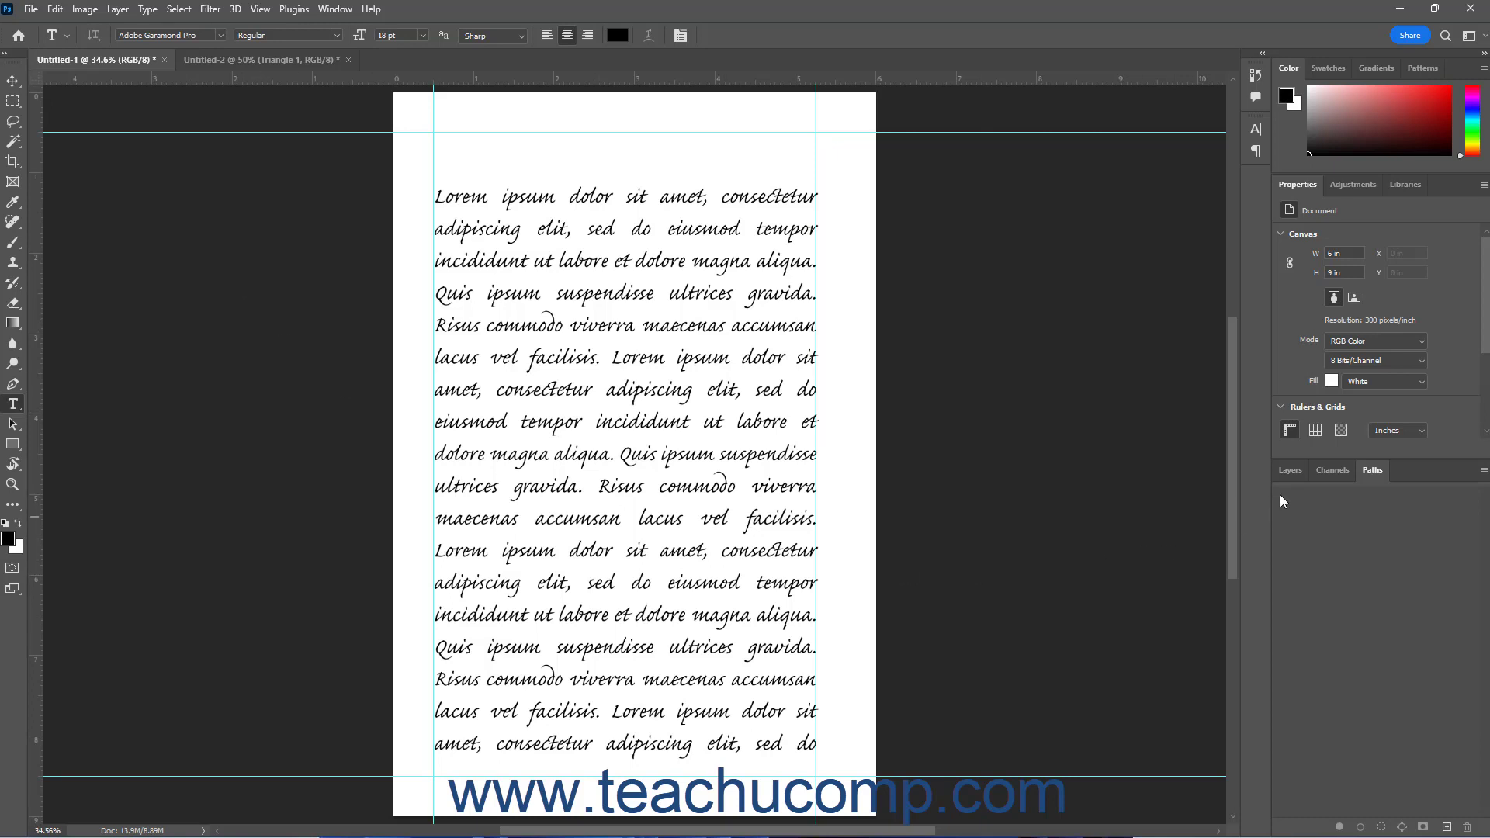
pyautogui.click(1289, 470)
pyautogui.click(1368, 574)
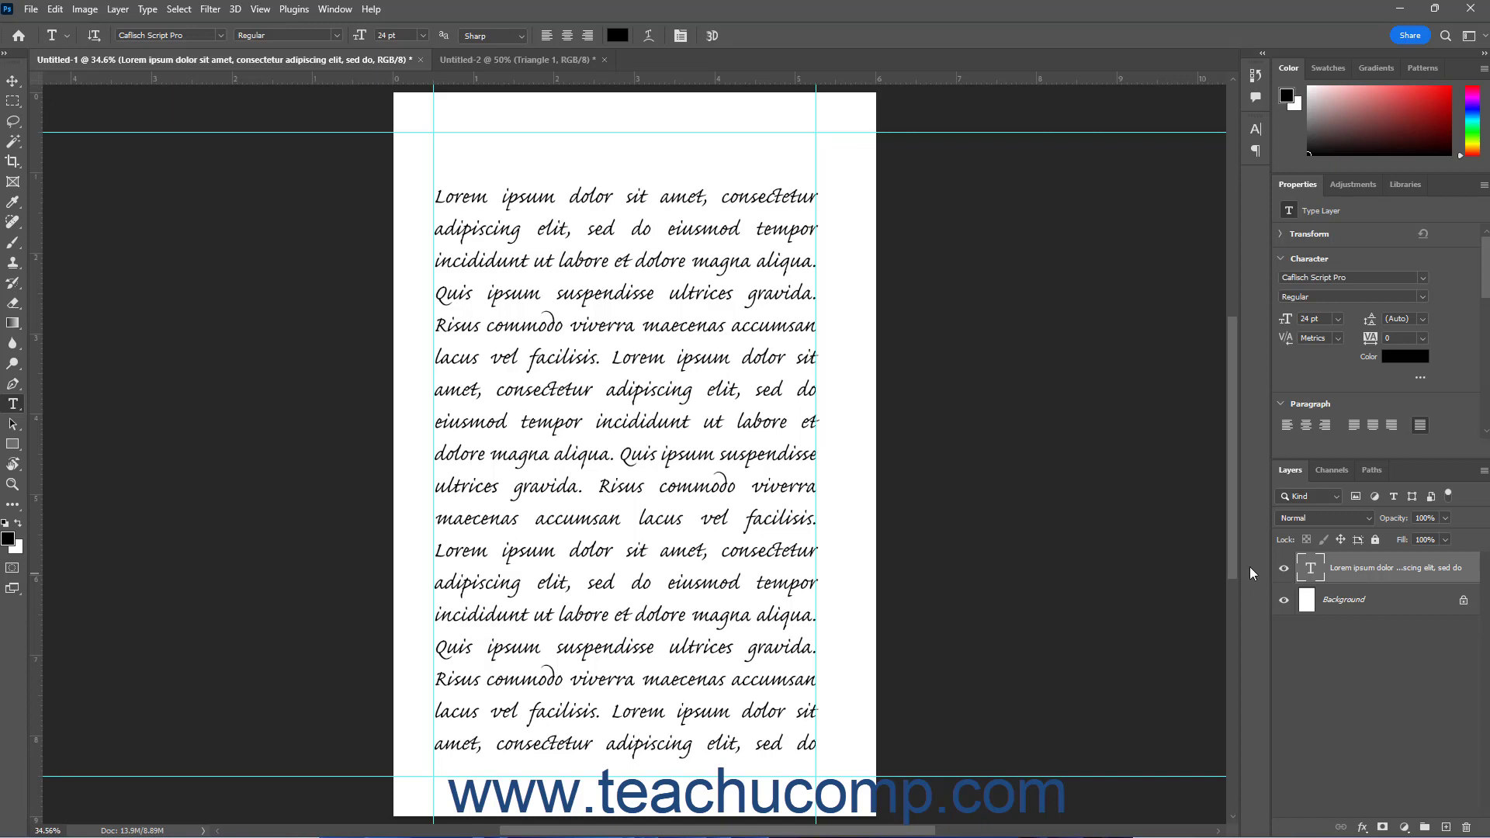
# Draw a rectangle in Shape mode, about 1425 × 169 px, between the vertical guides directly above the body text.
pyautogui.click(12, 446)
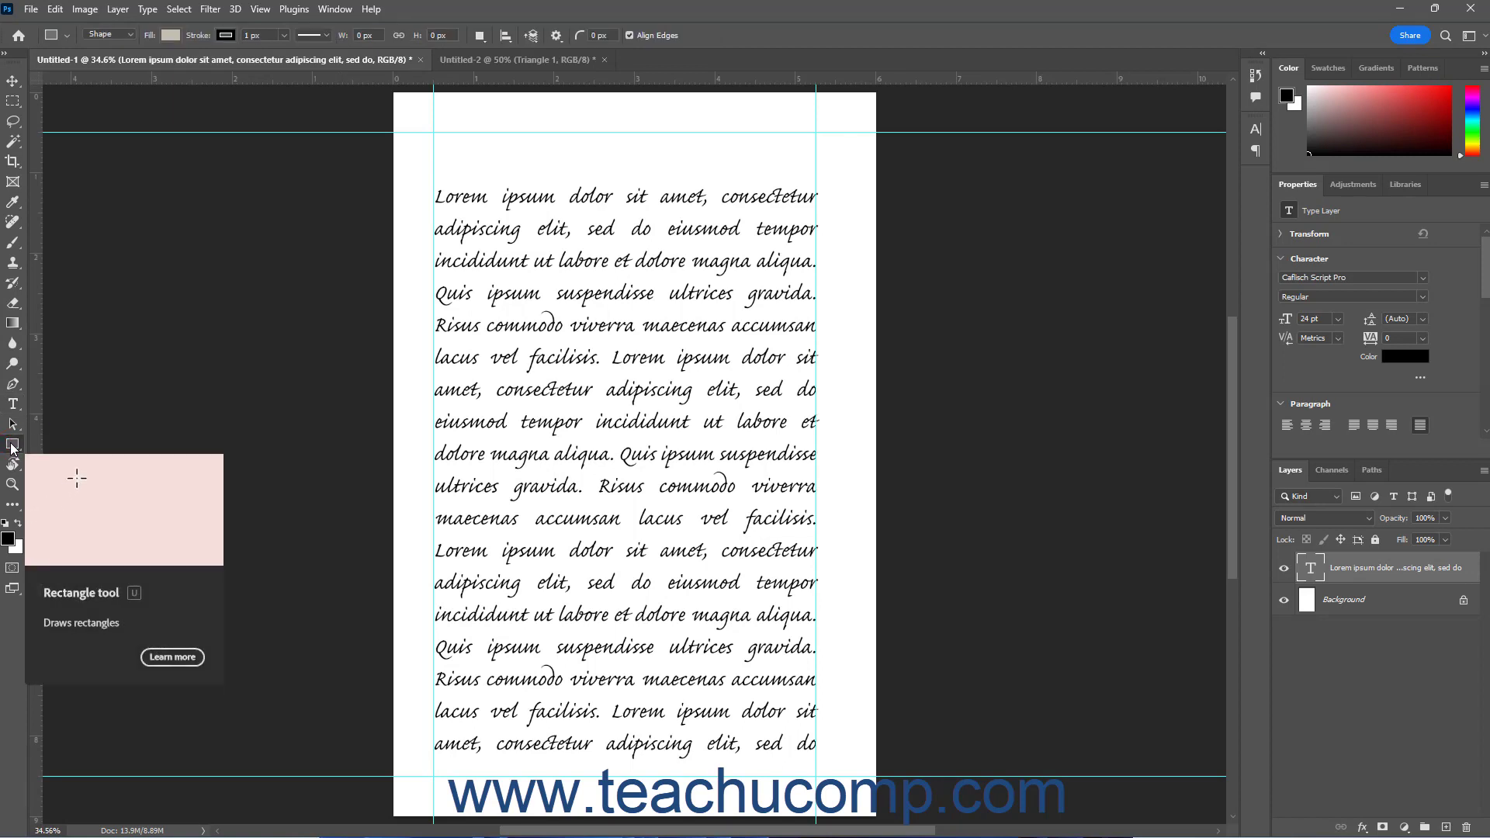
pyautogui.click(12, 446)
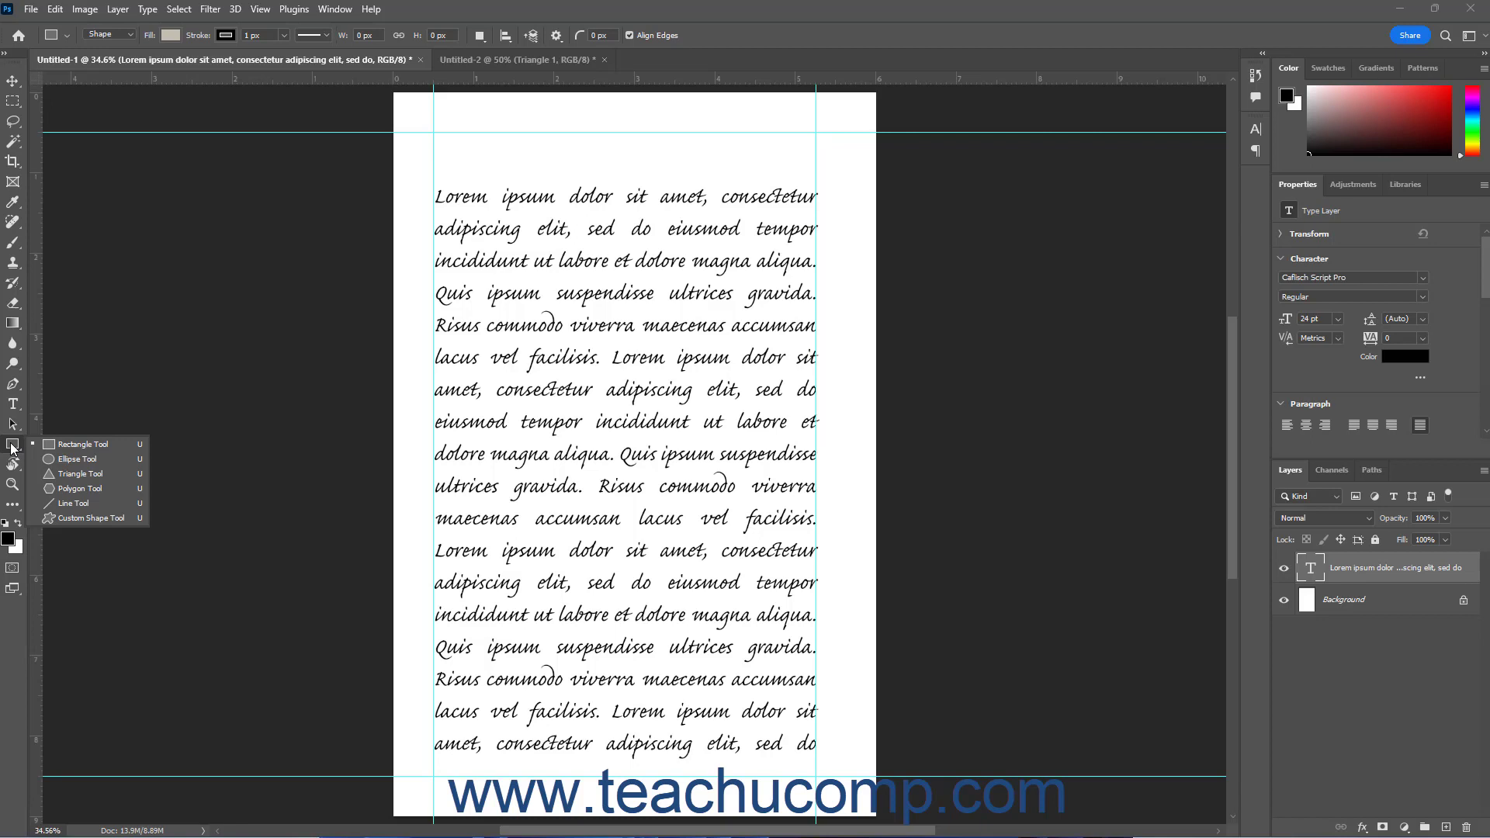
pyautogui.click(59, 445)
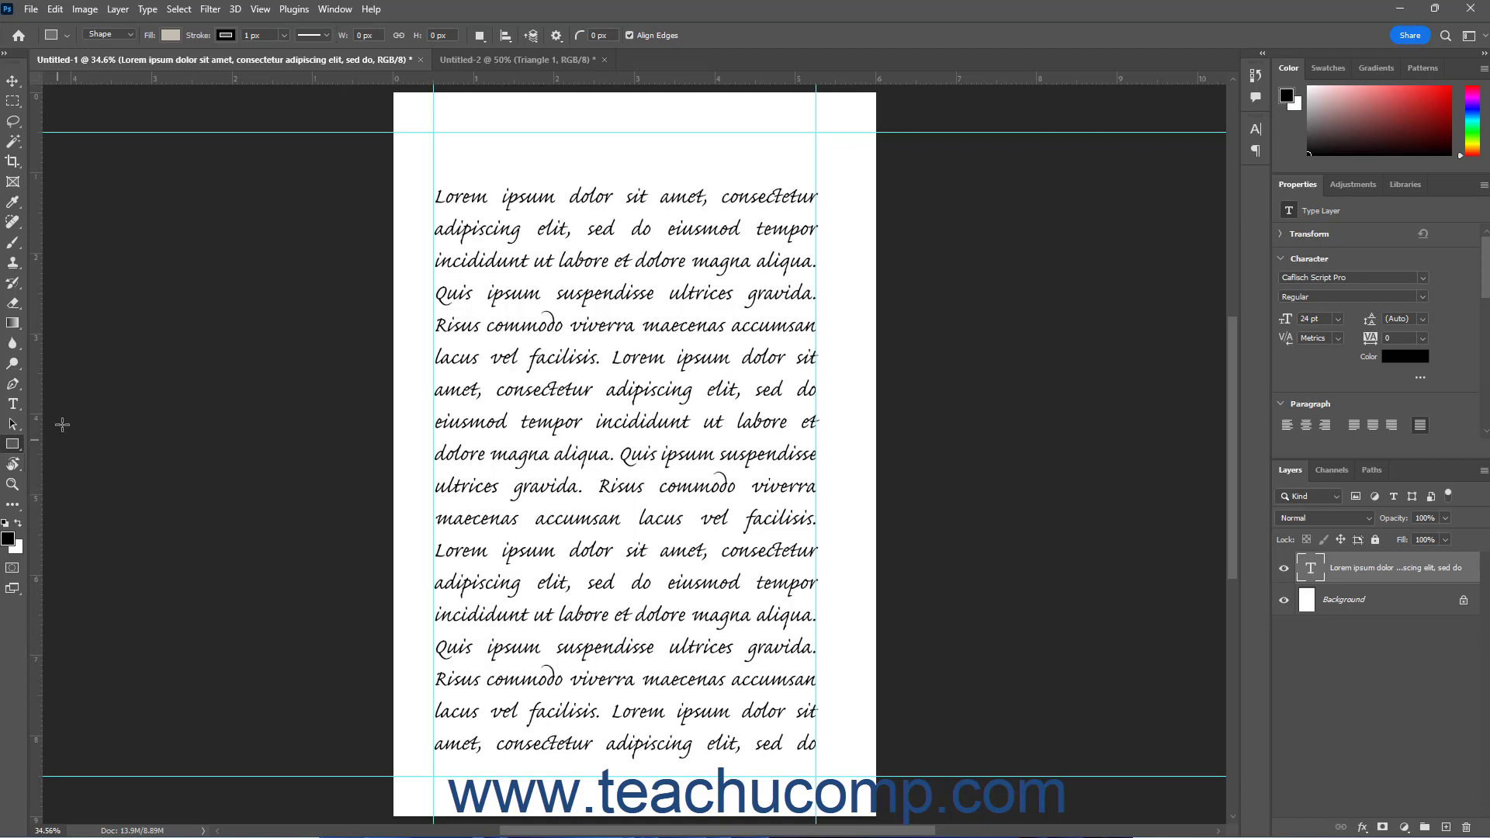
pyautogui.click(133, 39)
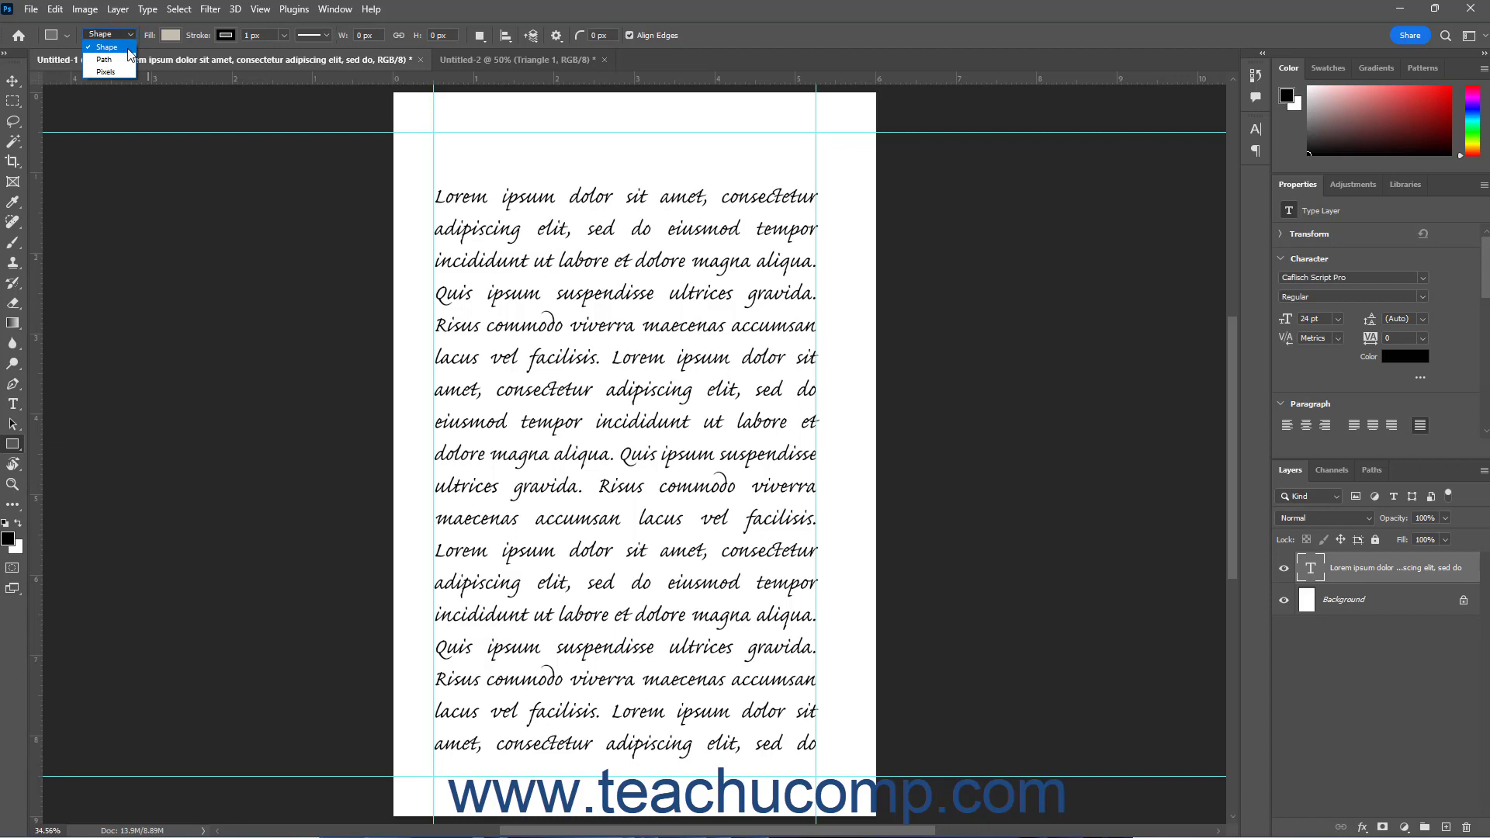
pyautogui.click(130, 48)
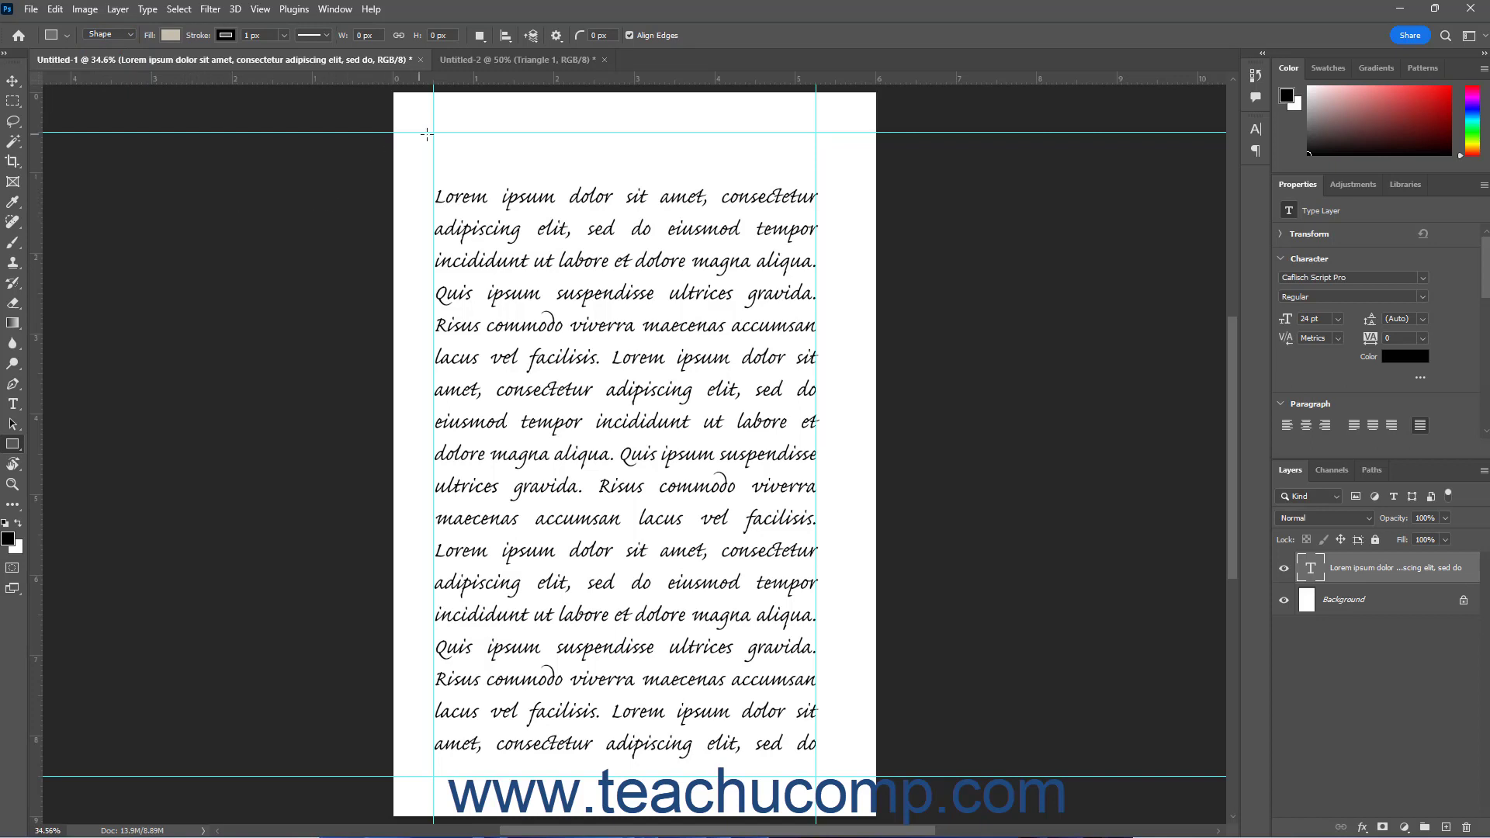
pyautogui.moveTo(433, 132); pyautogui.dragTo(815, 177)
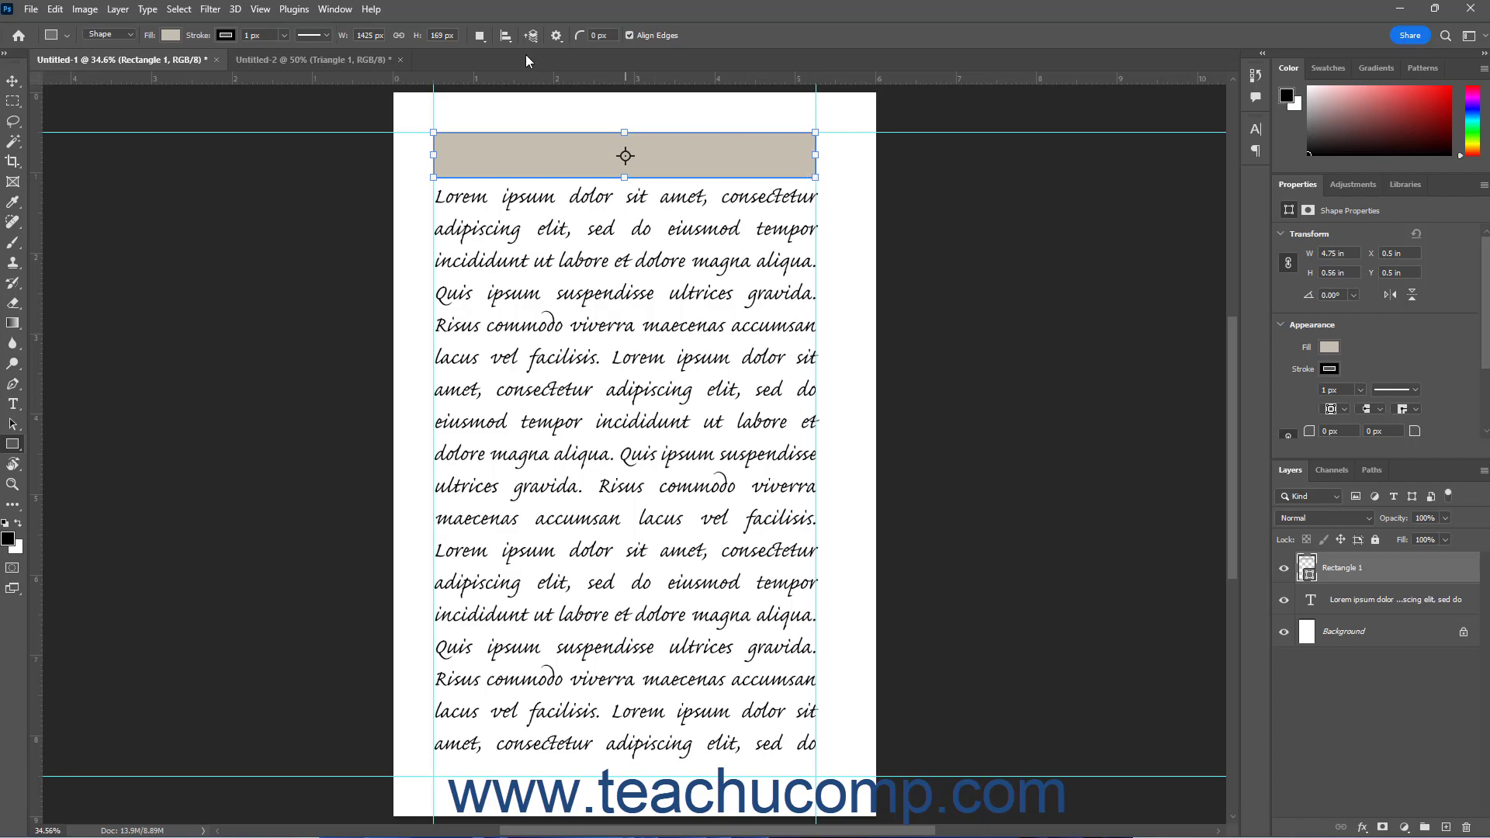
# View Sample Closed Path among the saved paths of the Untitled-2 document and return to Untitled-1.
pyautogui.click(358, 59)
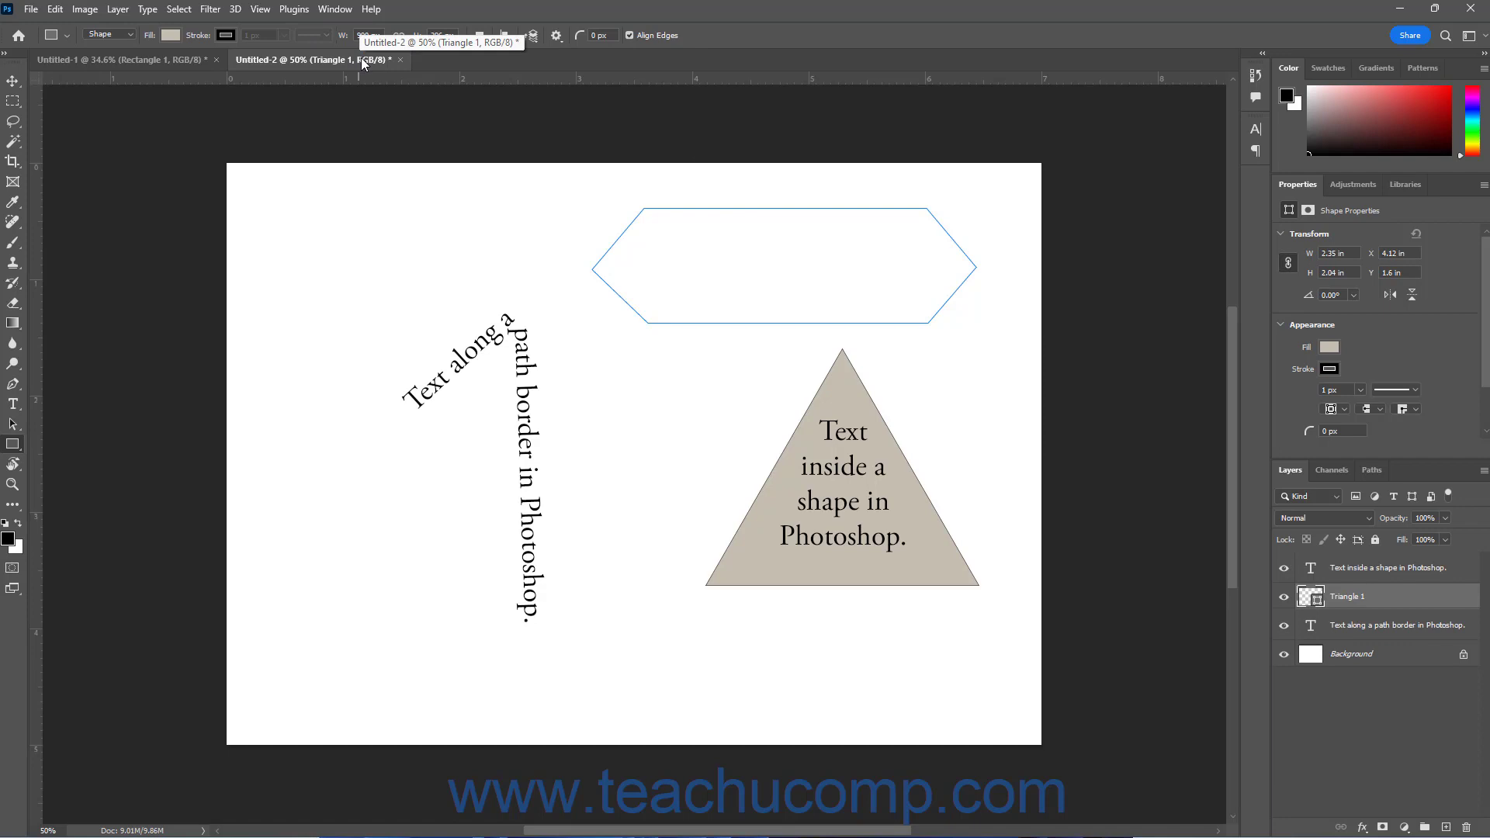
pyautogui.click(1372, 470)
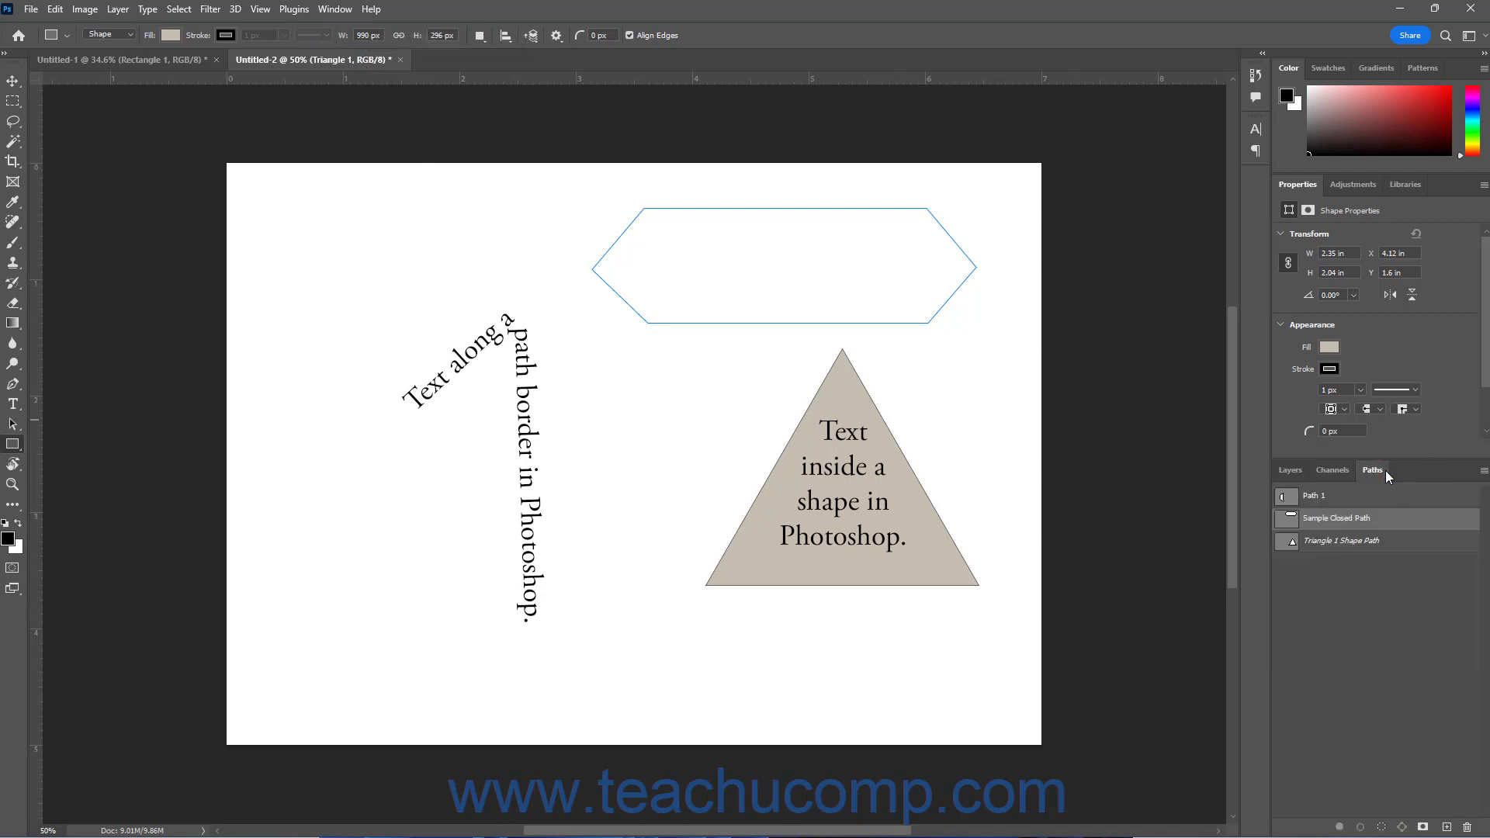
pyautogui.click(1354, 520)
pyautogui.click(174, 59)
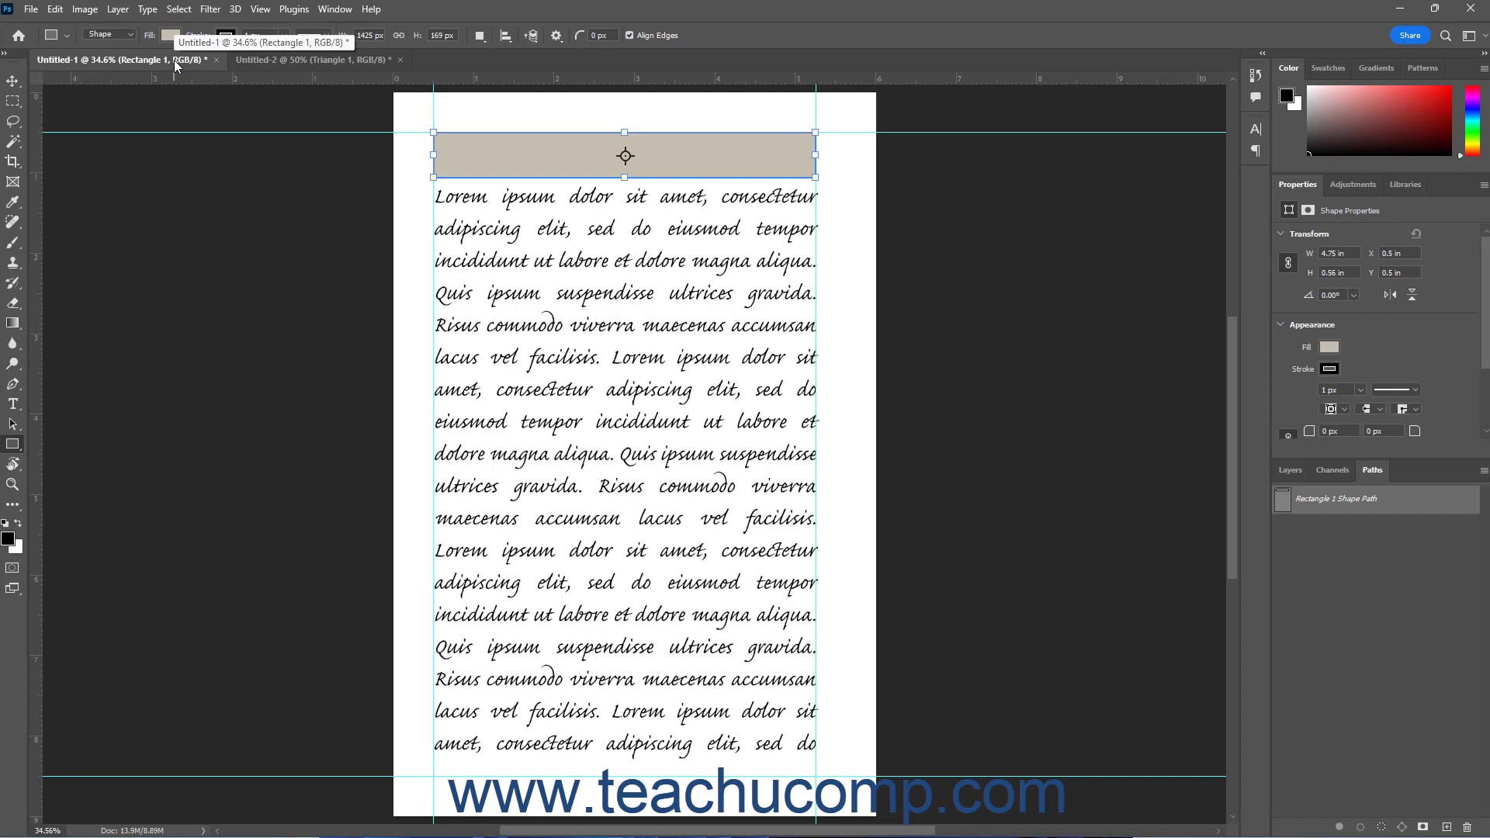
# Try placing horizontal type along the rectangle's border path and discard it.
pyautogui.click(13, 404)
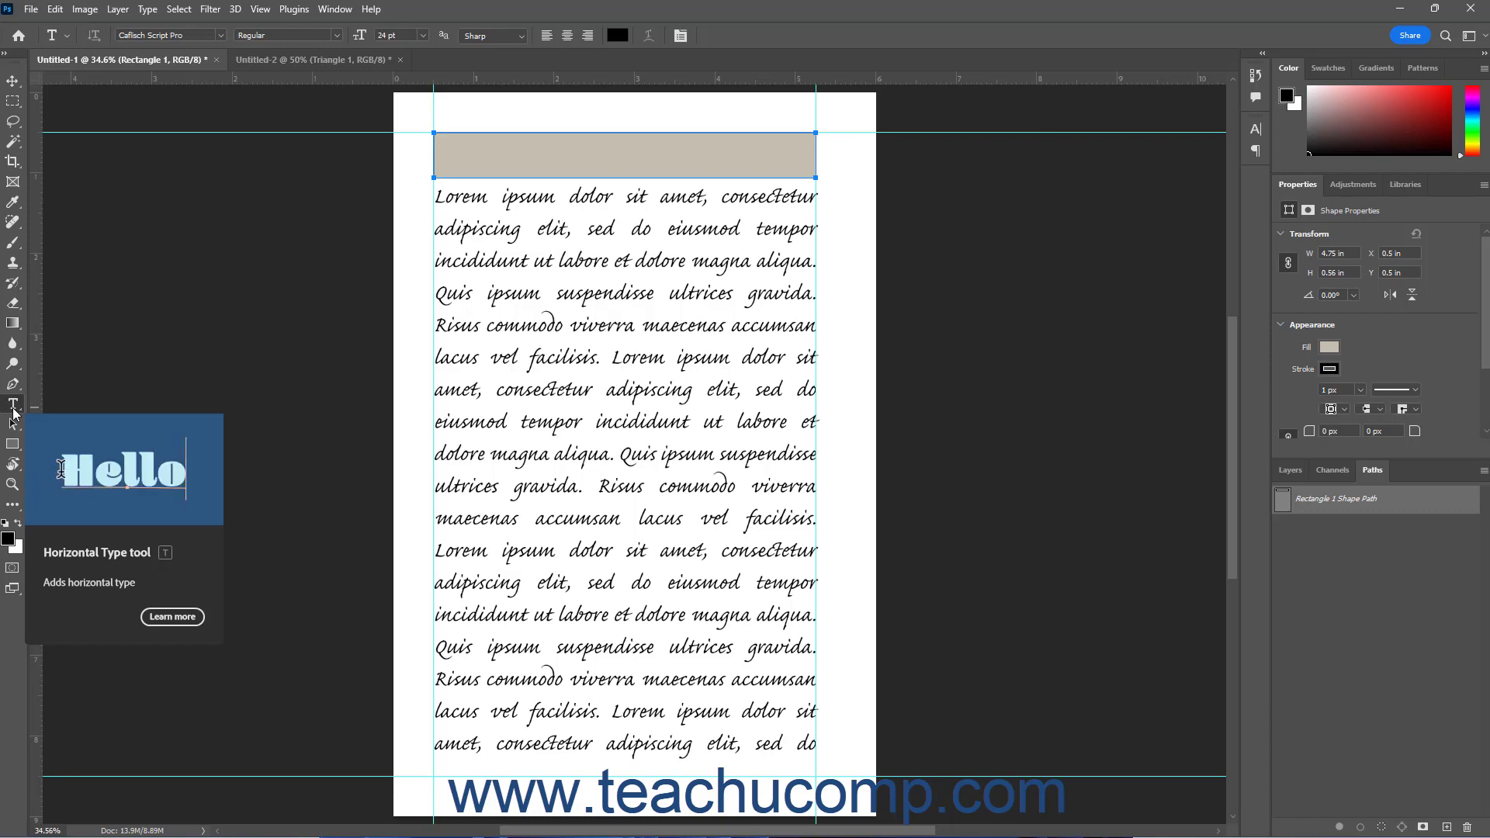
pyautogui.click(446, 131)
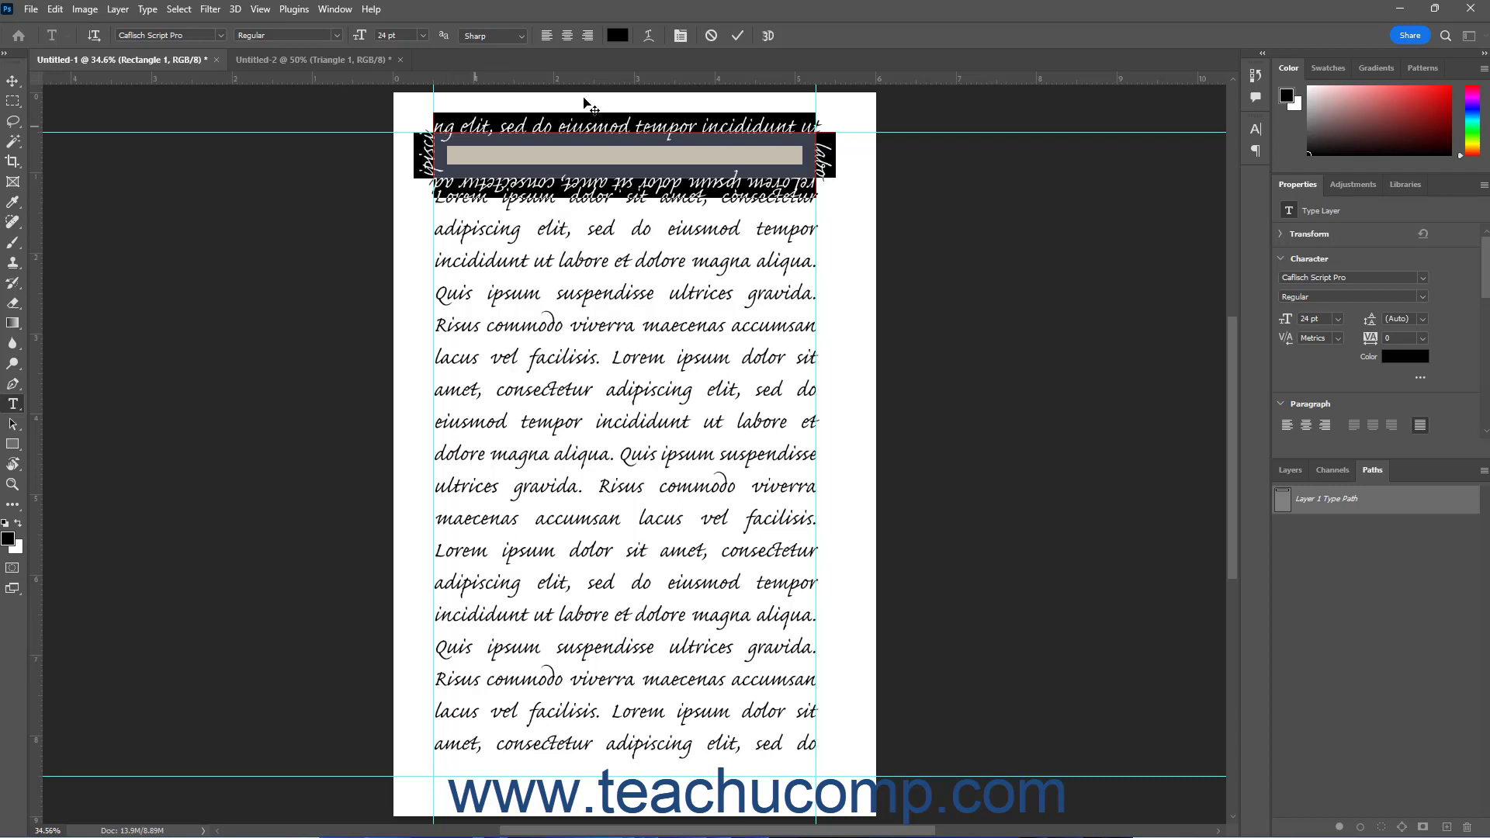
pyautogui.click(714, 35)
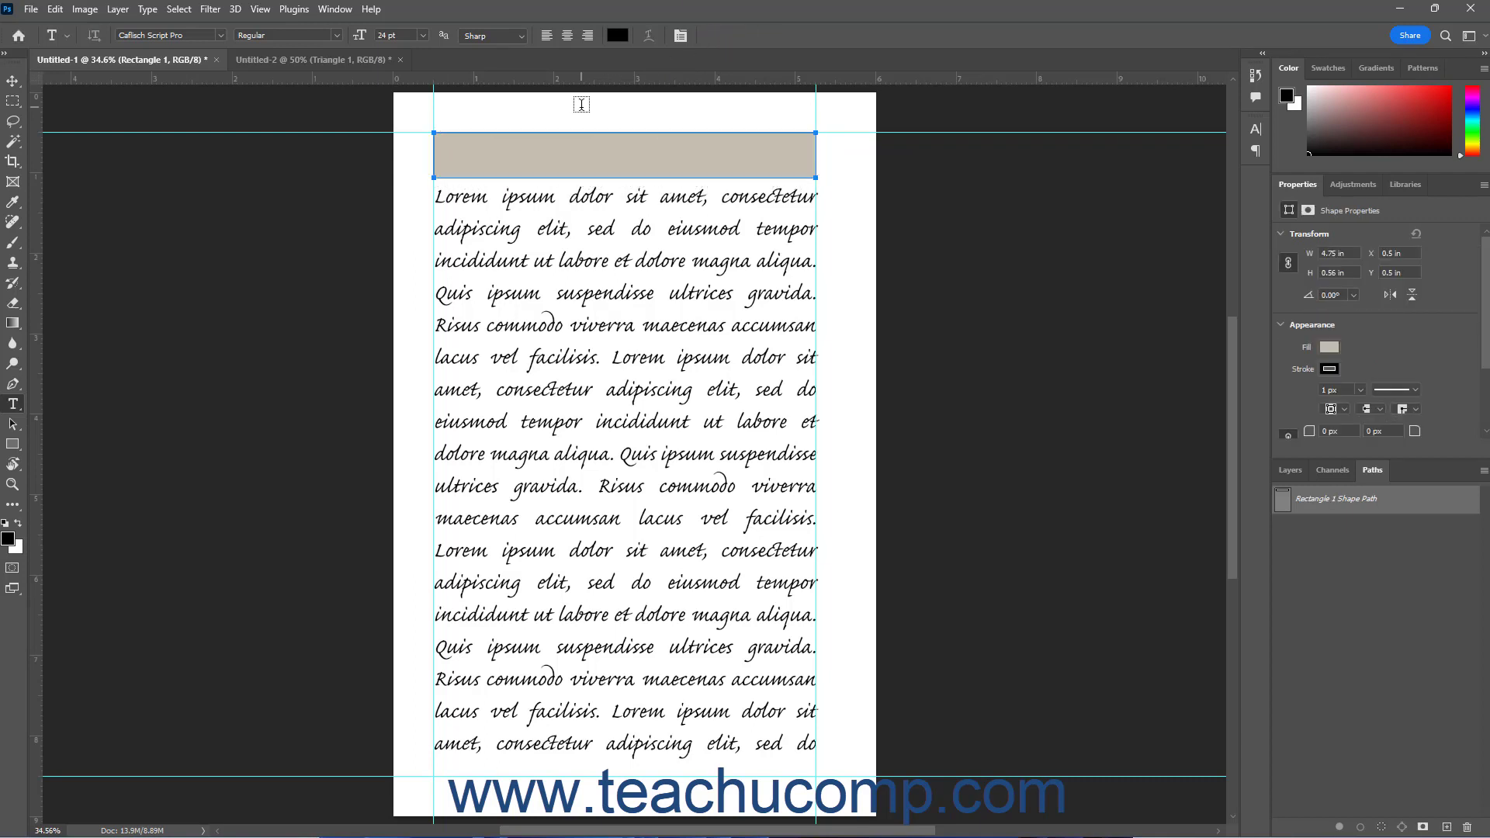
# Start horizontal type inside the rectangle shape and set its font to Adobe Garamond Pro at 36 pt.
pyautogui.click(479, 160)
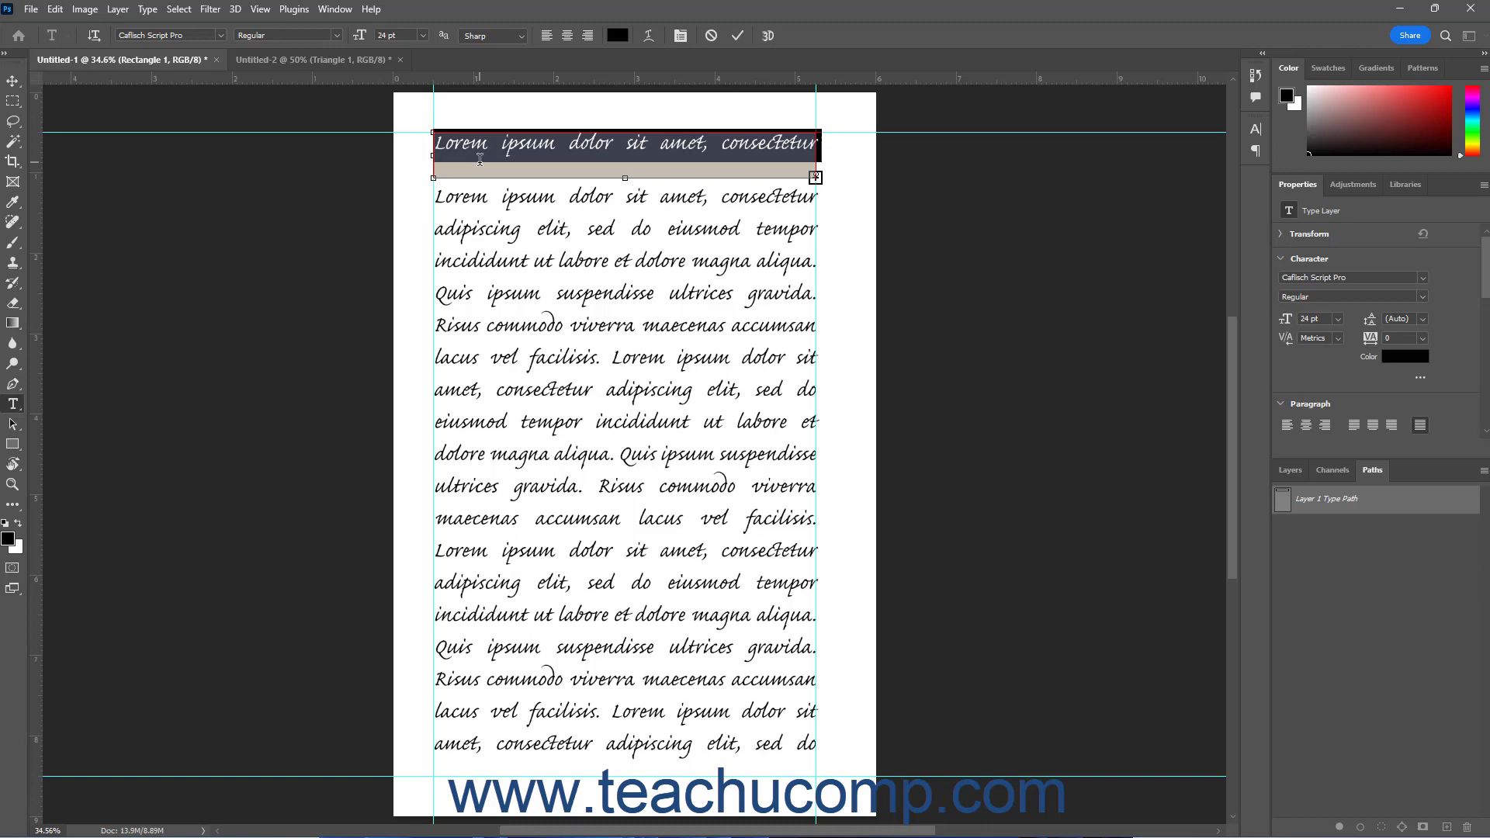
pyautogui.click(220, 36)
pyautogui.click(194, 83)
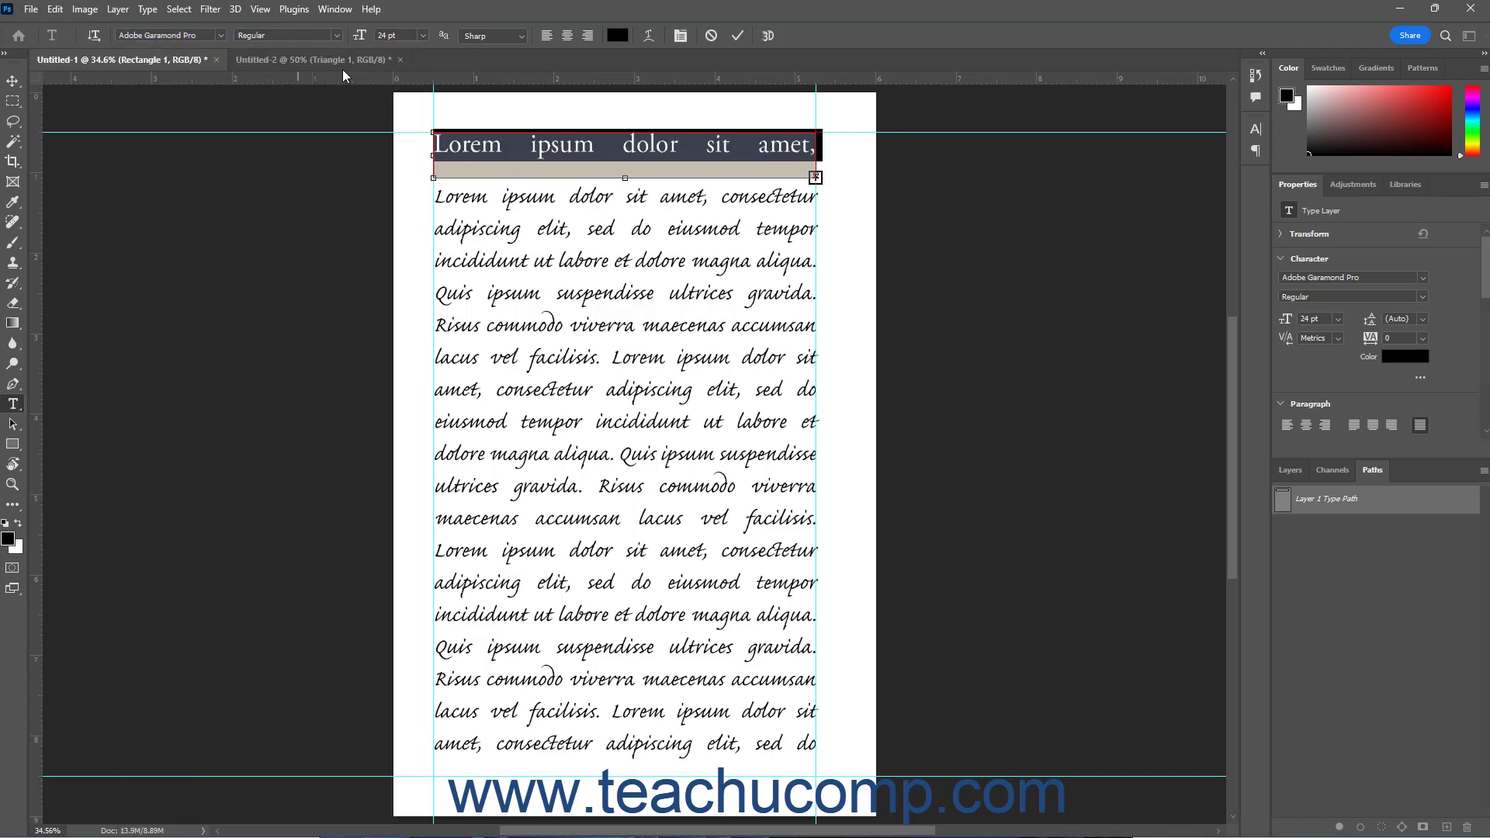
pyautogui.click(423, 35)
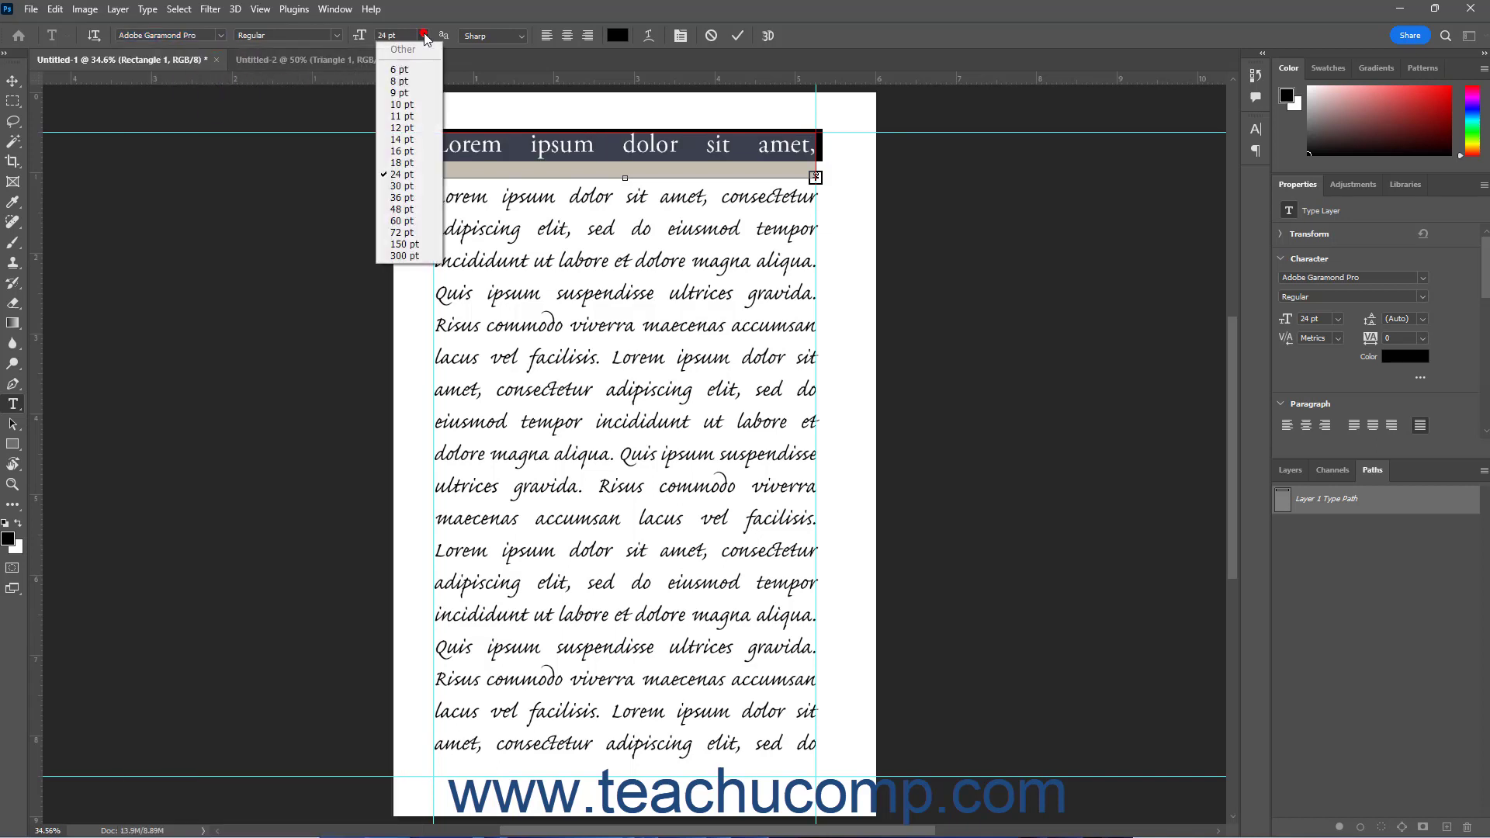
pyautogui.click(406, 197)
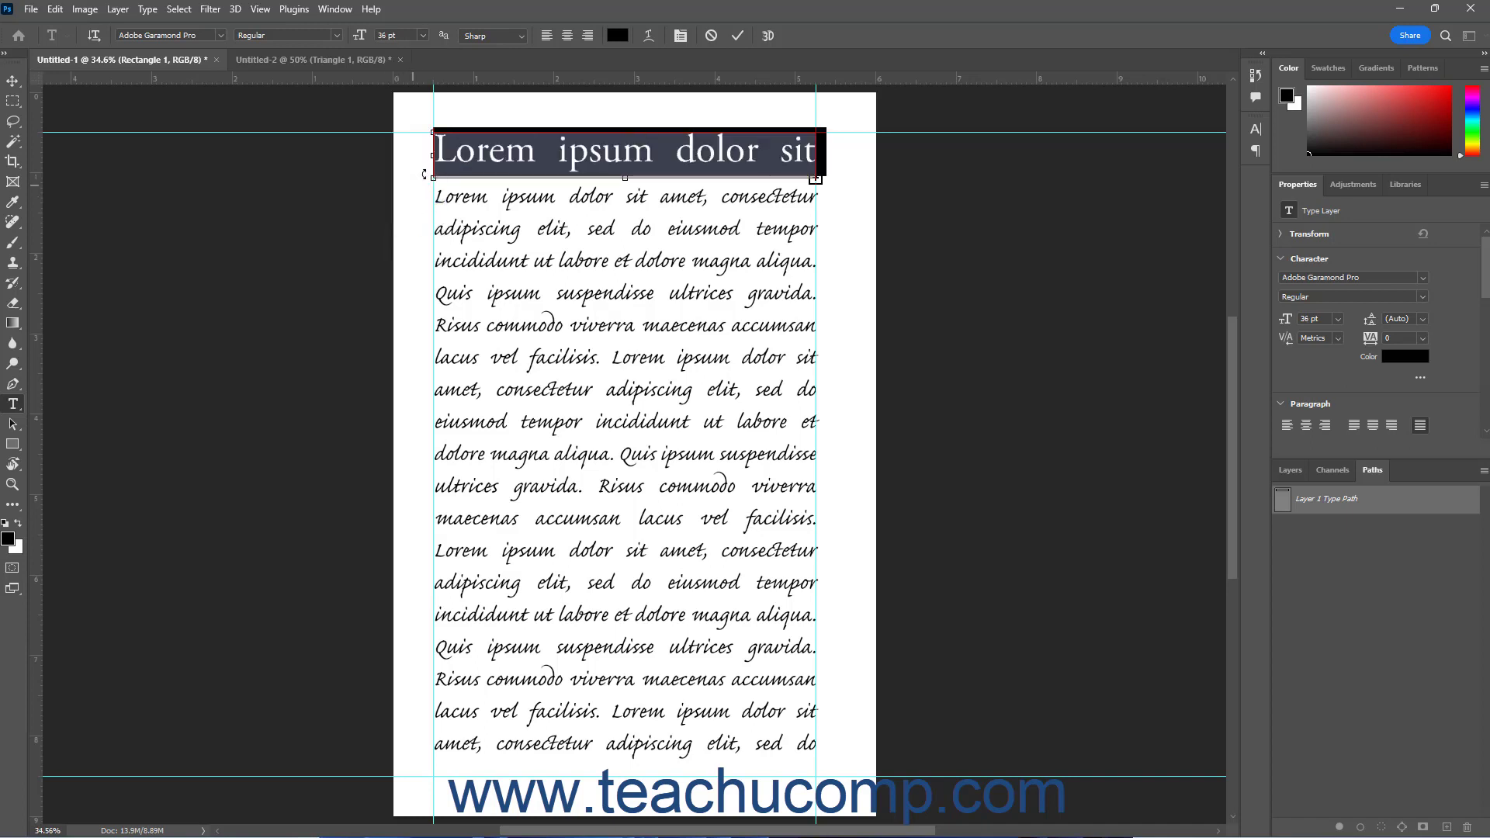
# Enter "Sample Placeholder Text" inside the rectangle, left-align it and commit the text.
pyautogui.write('Sample')
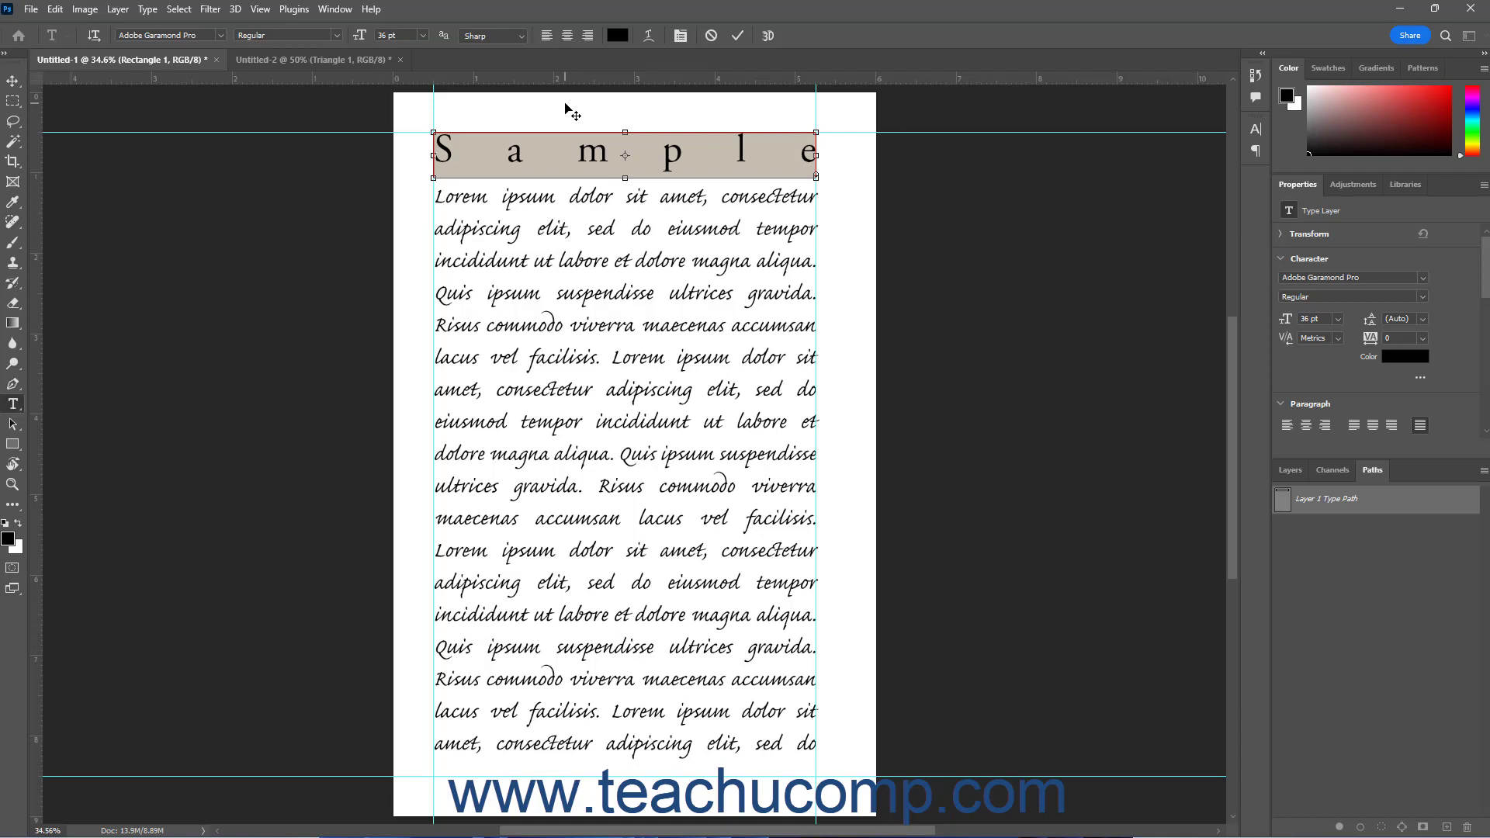
pyautogui.click(547, 36)
pyautogui.write('Place')
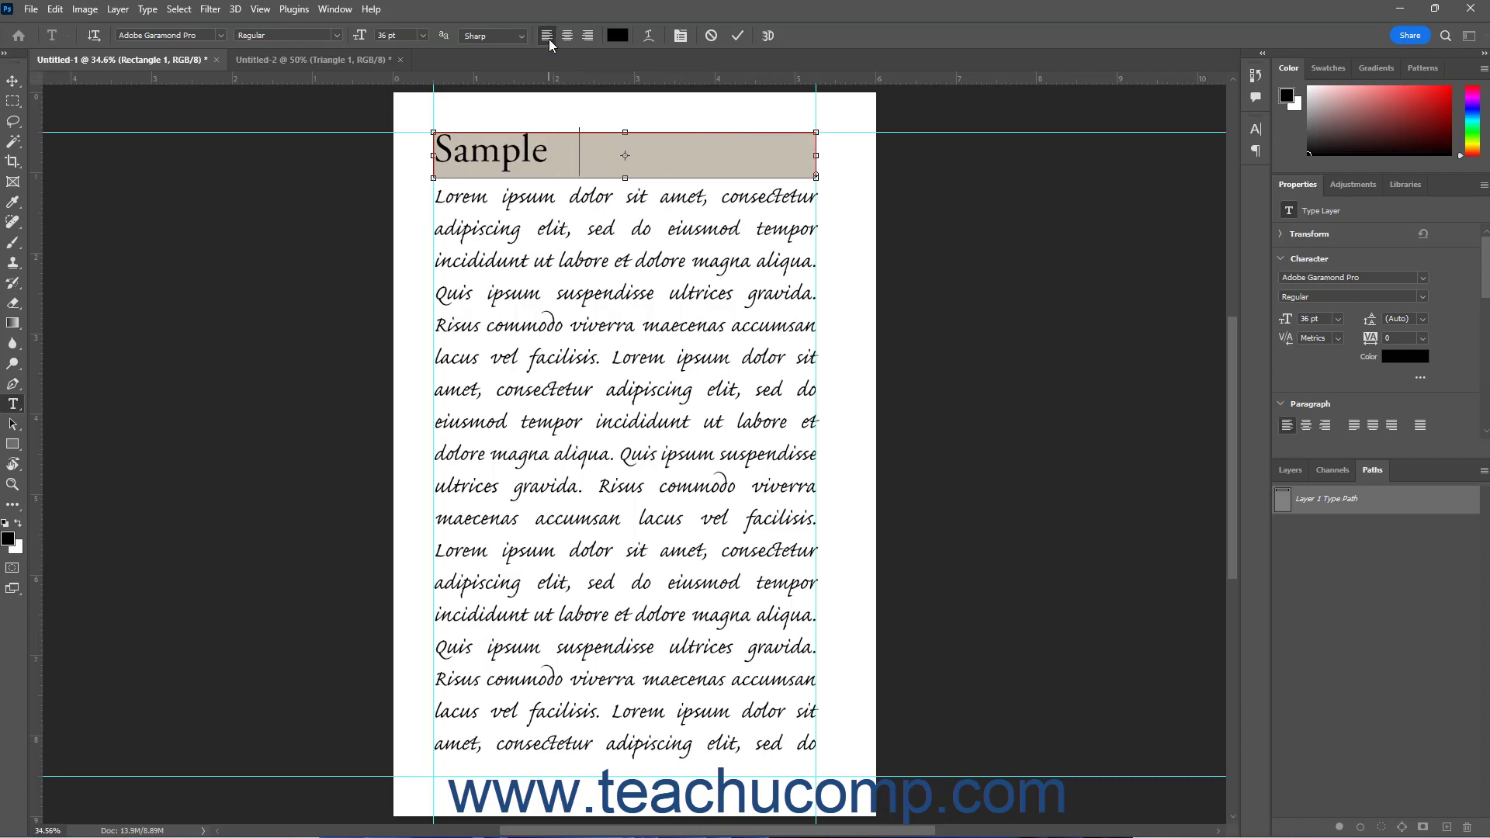
pyautogui.write('ho')
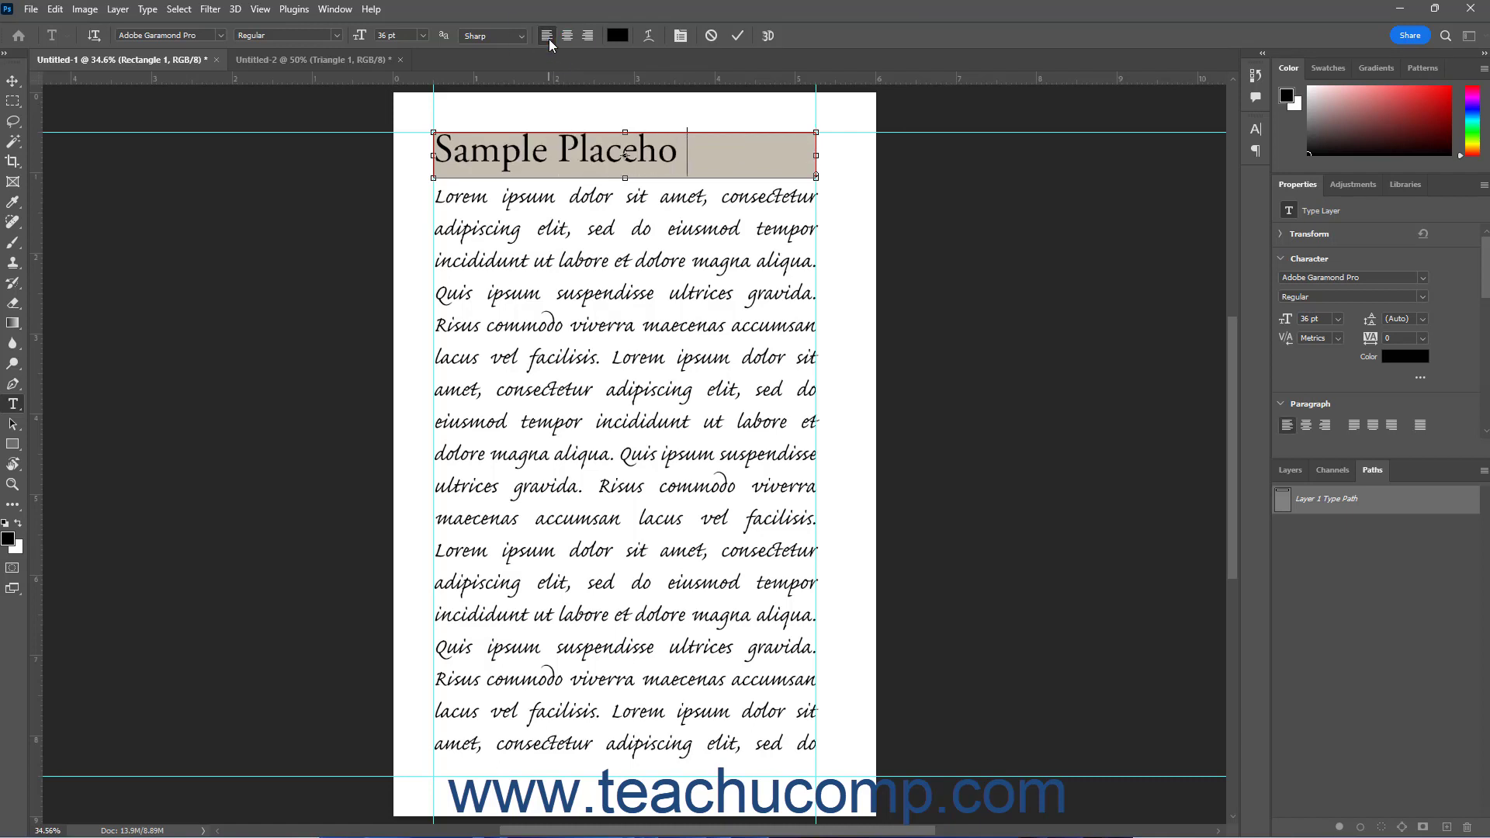
pyautogui.write('lder Text')
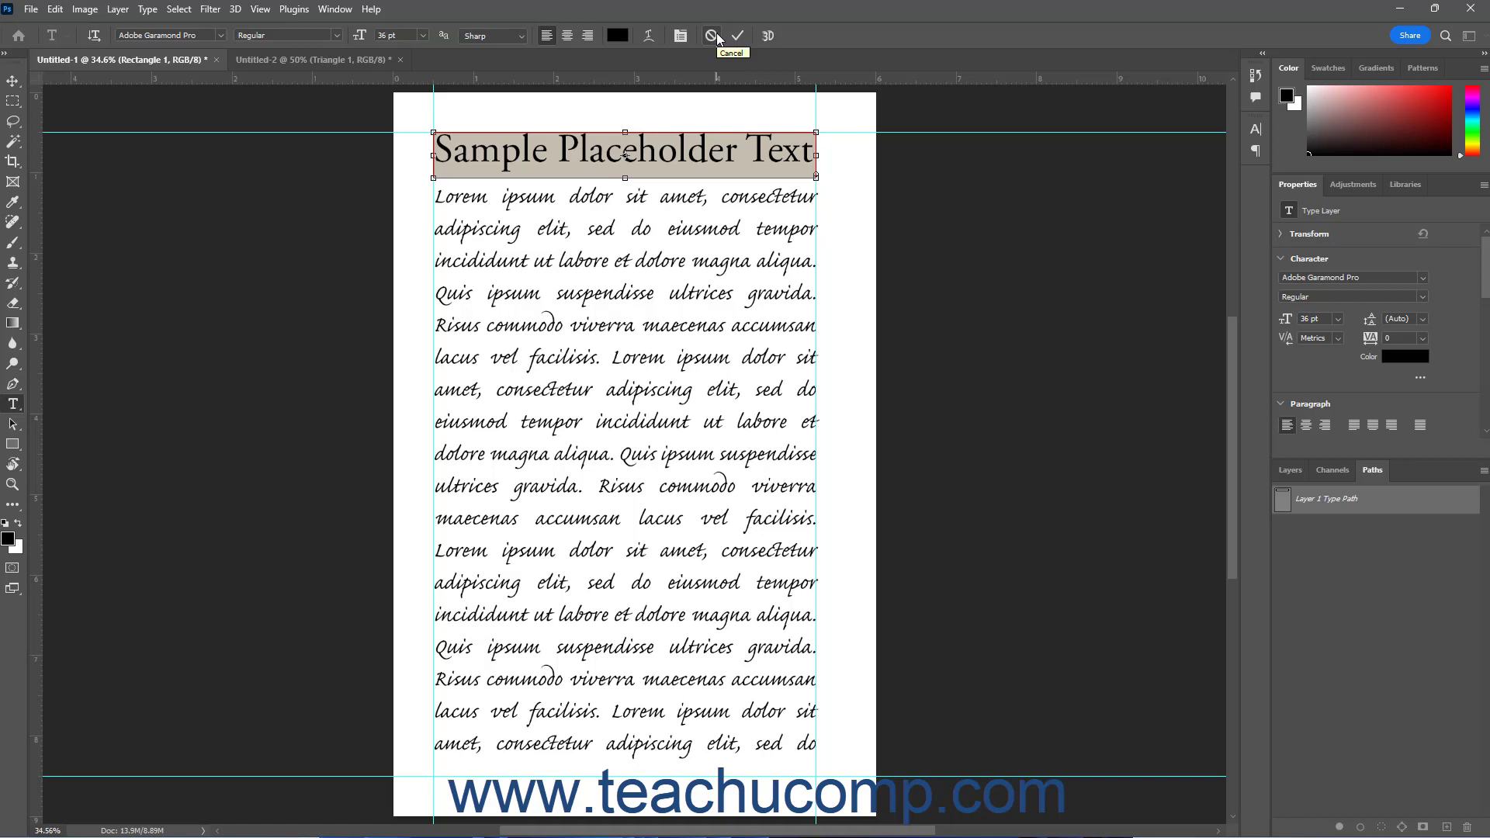
pyautogui.click(735, 36)
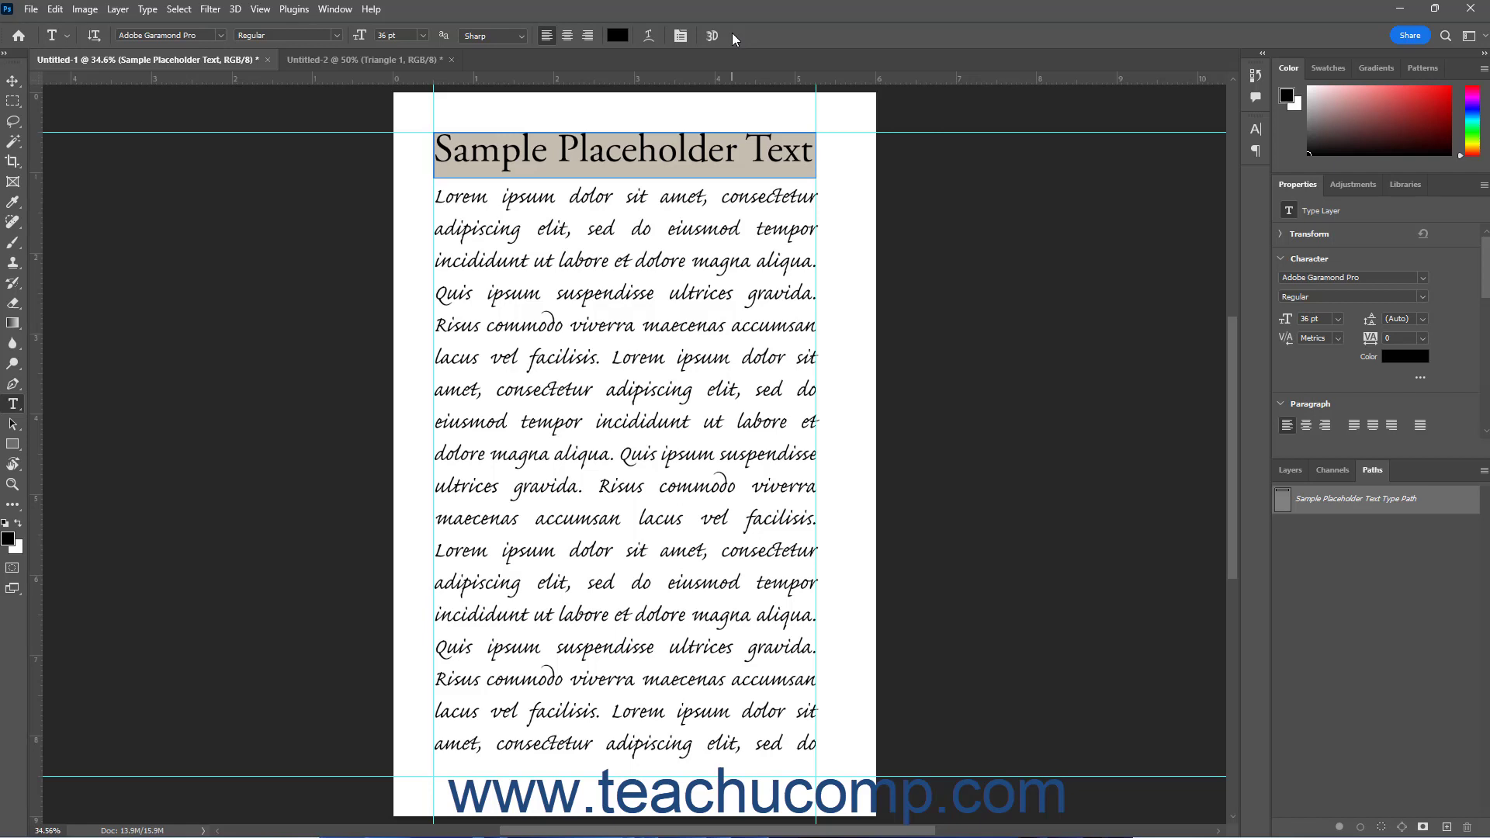
# Link the Sample Placeholder Text layer with the Rectangle 1 layer.
pyautogui.click(1287, 472)
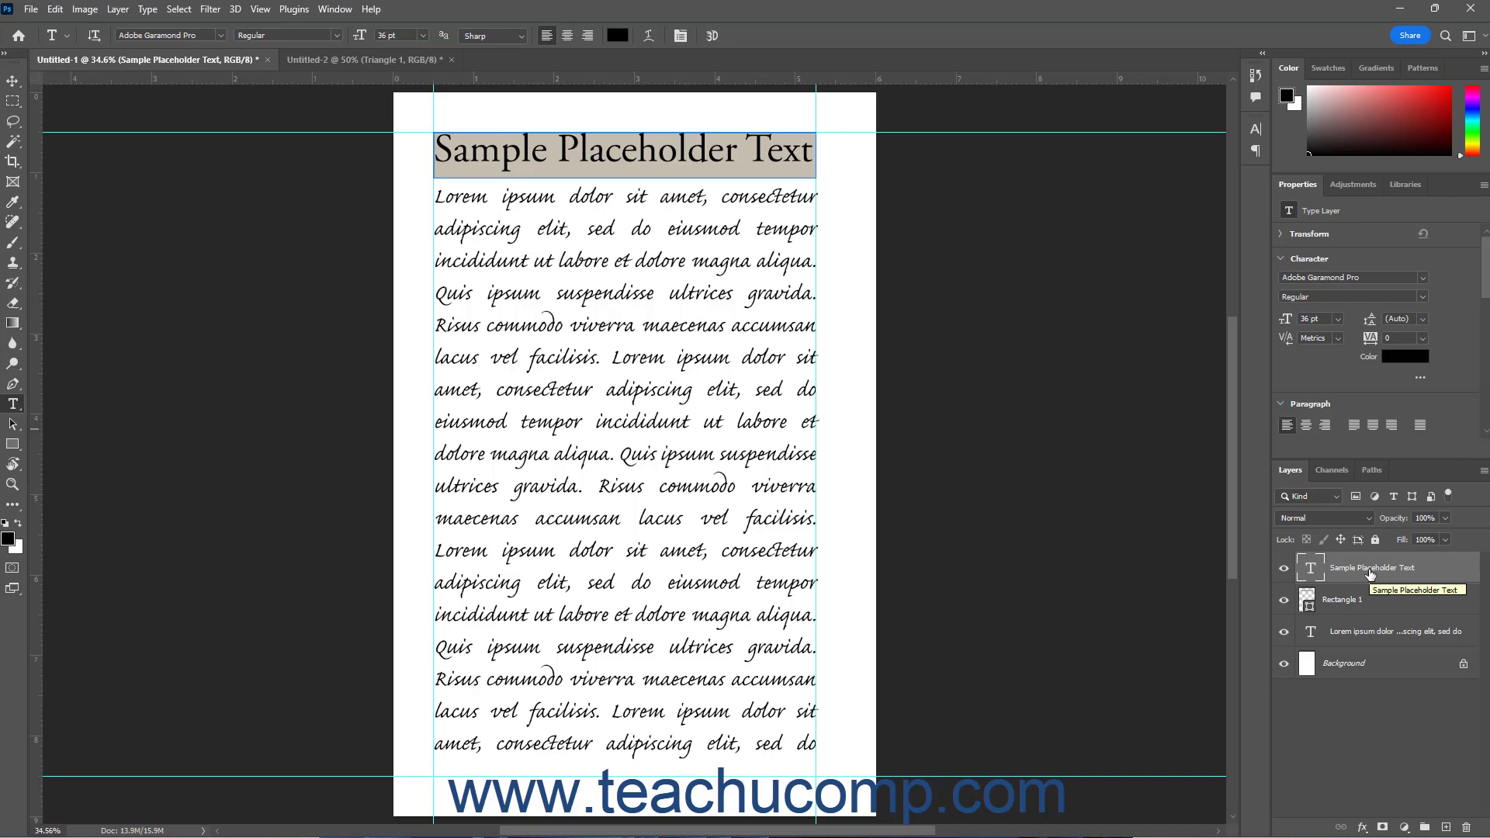
pyautogui.click(1373, 603)
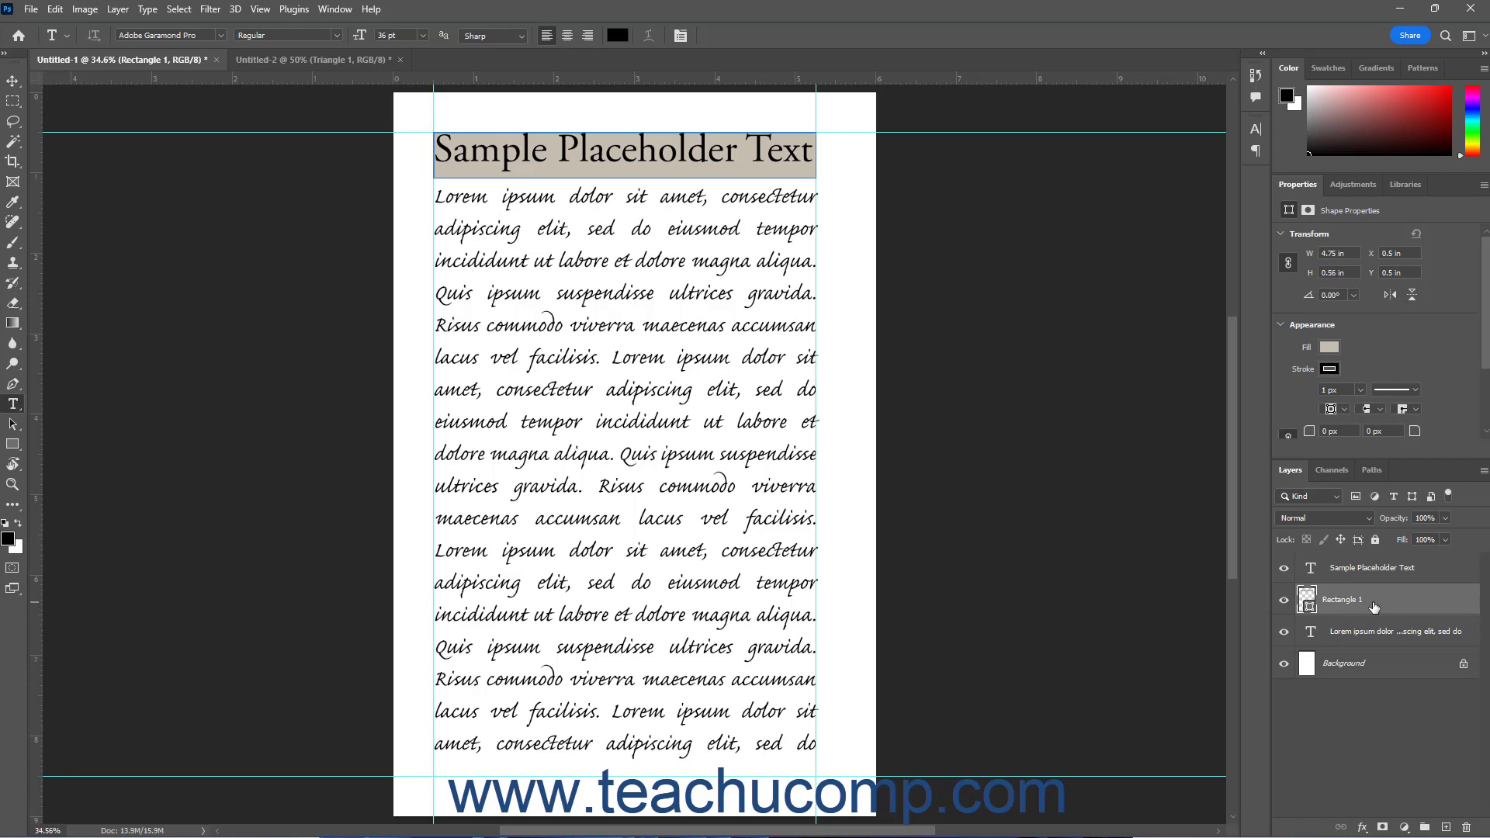
pyautogui.keyDown('ctrl'); pyautogui.click(1398, 574); pyautogui.keyUp('ctrl')
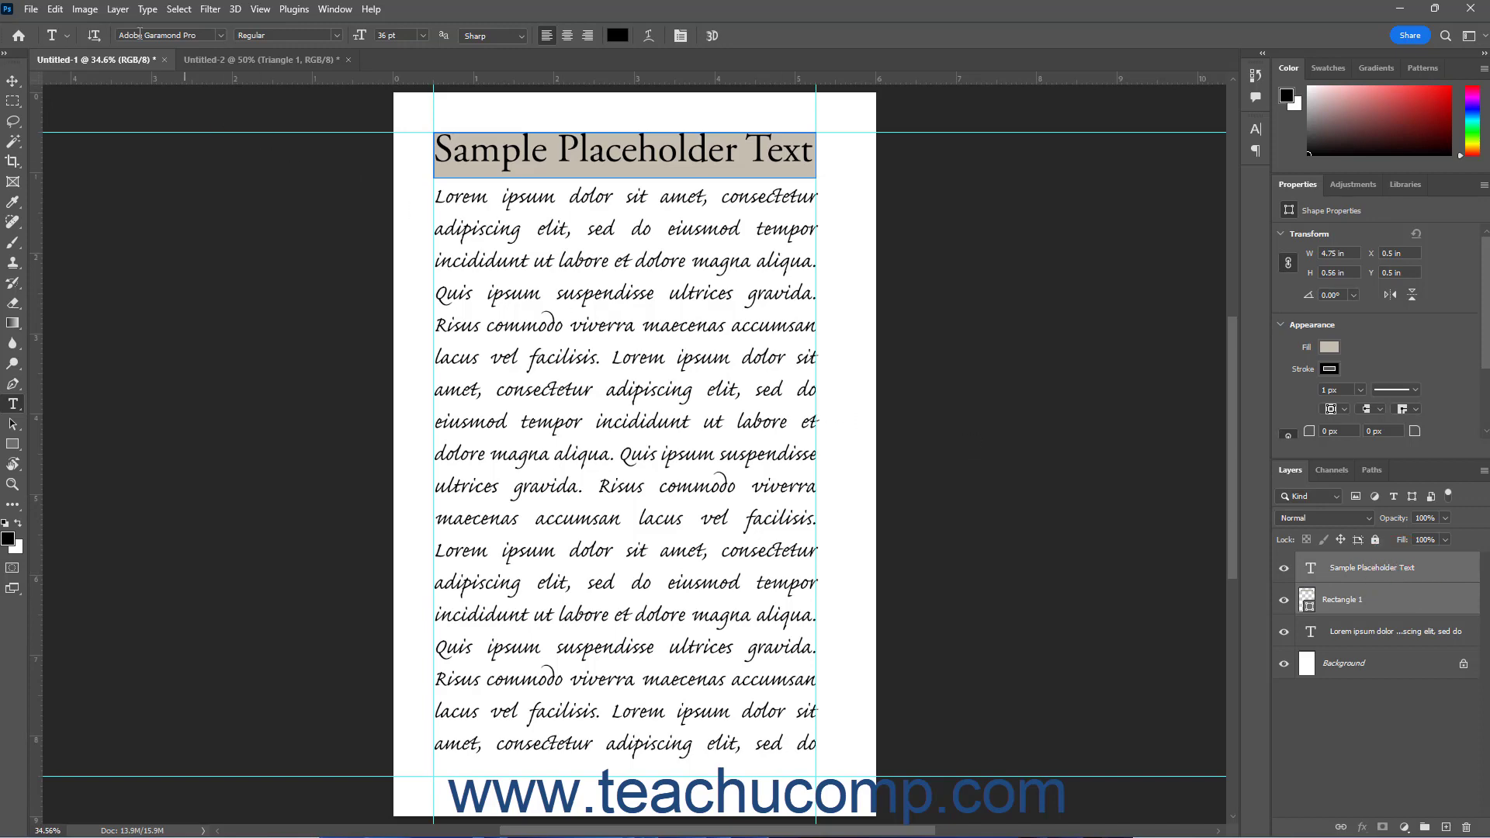
pyautogui.click(118, 9)
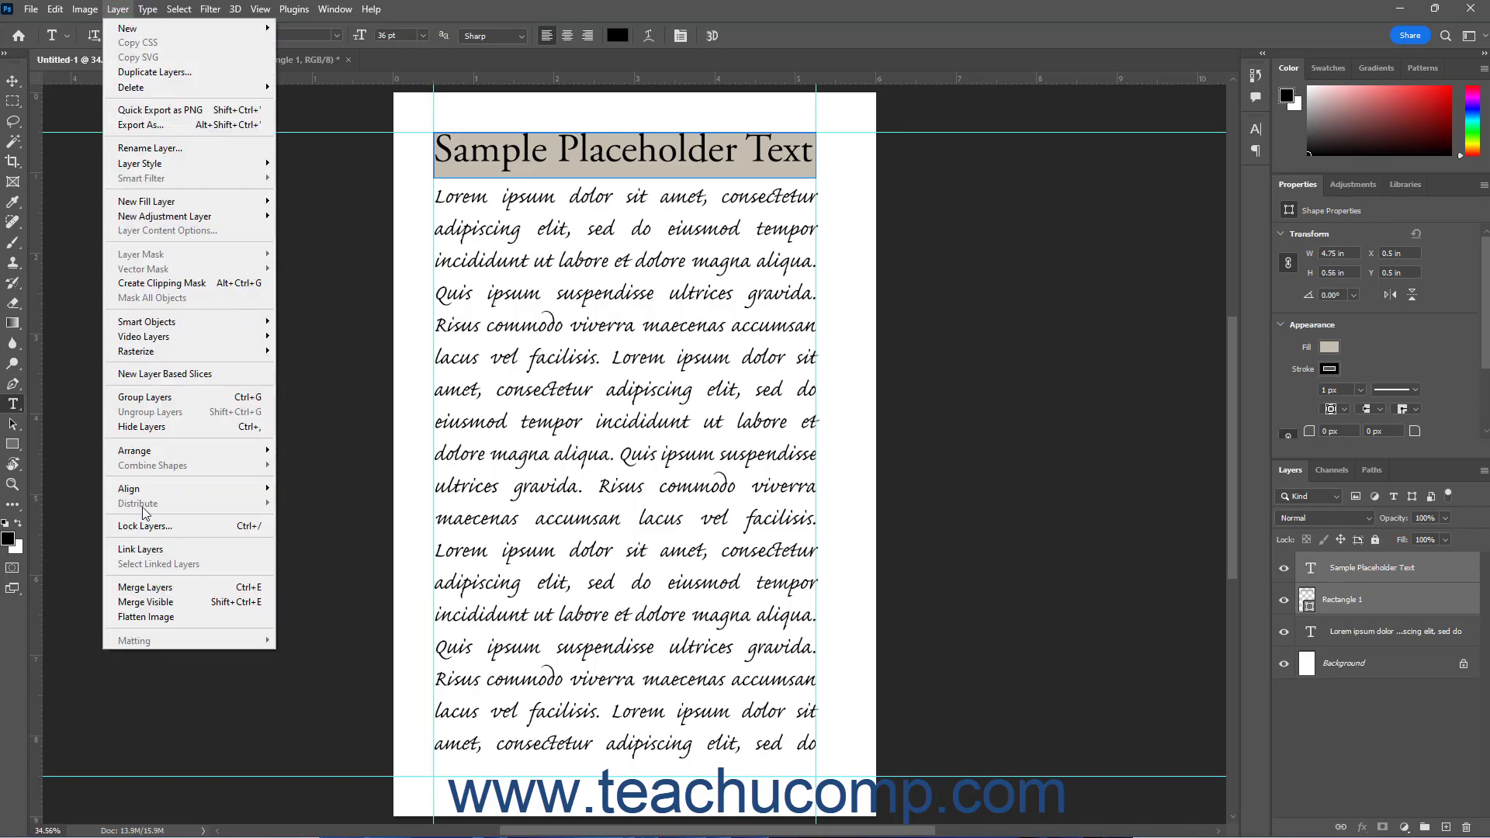
pyautogui.click(153, 550)
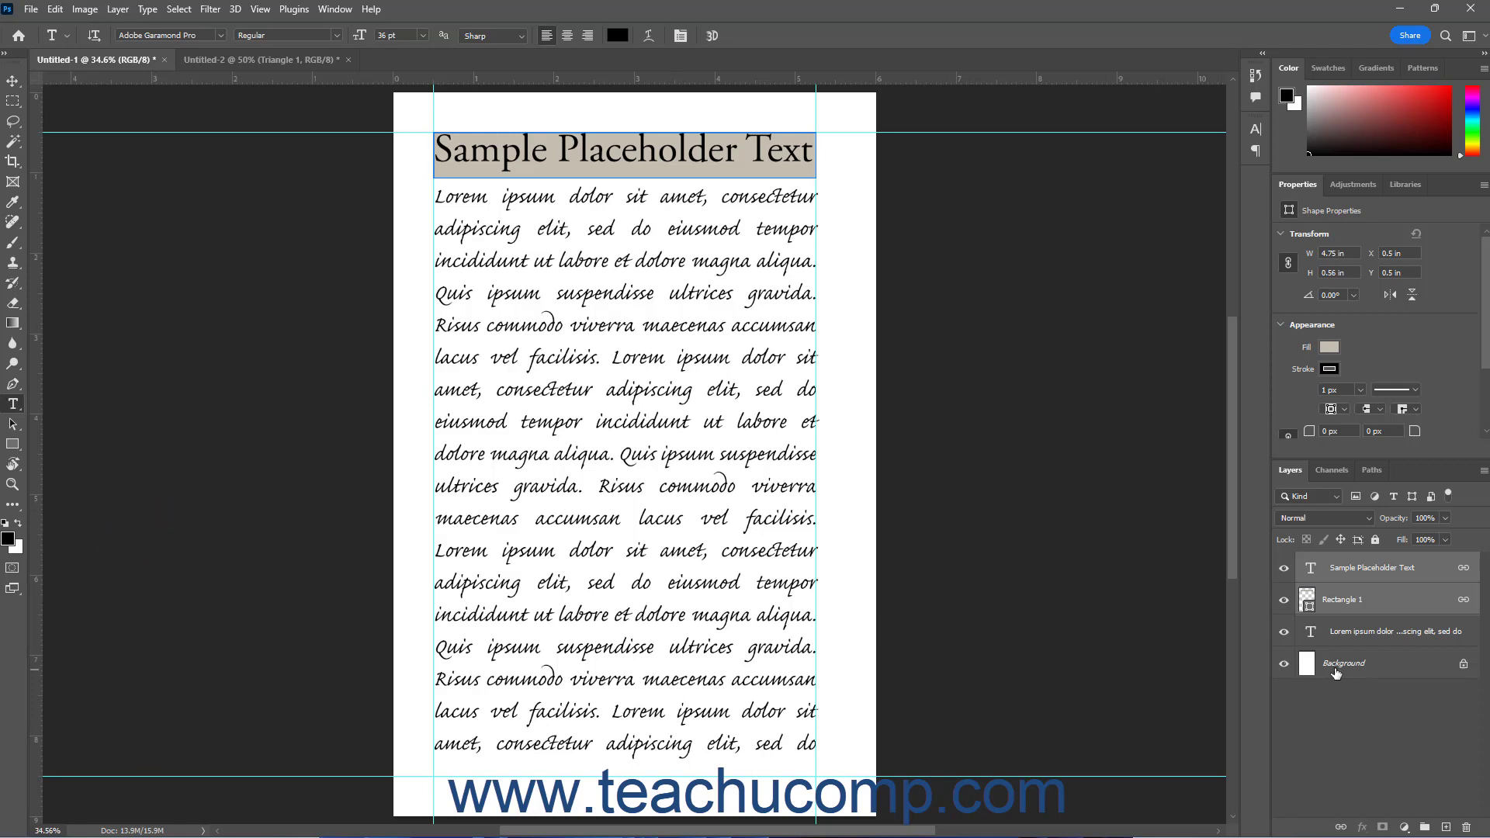
# Move the linked heading text and rectangle together down over the upper lines of the body text.
pyautogui.click(1359, 613)
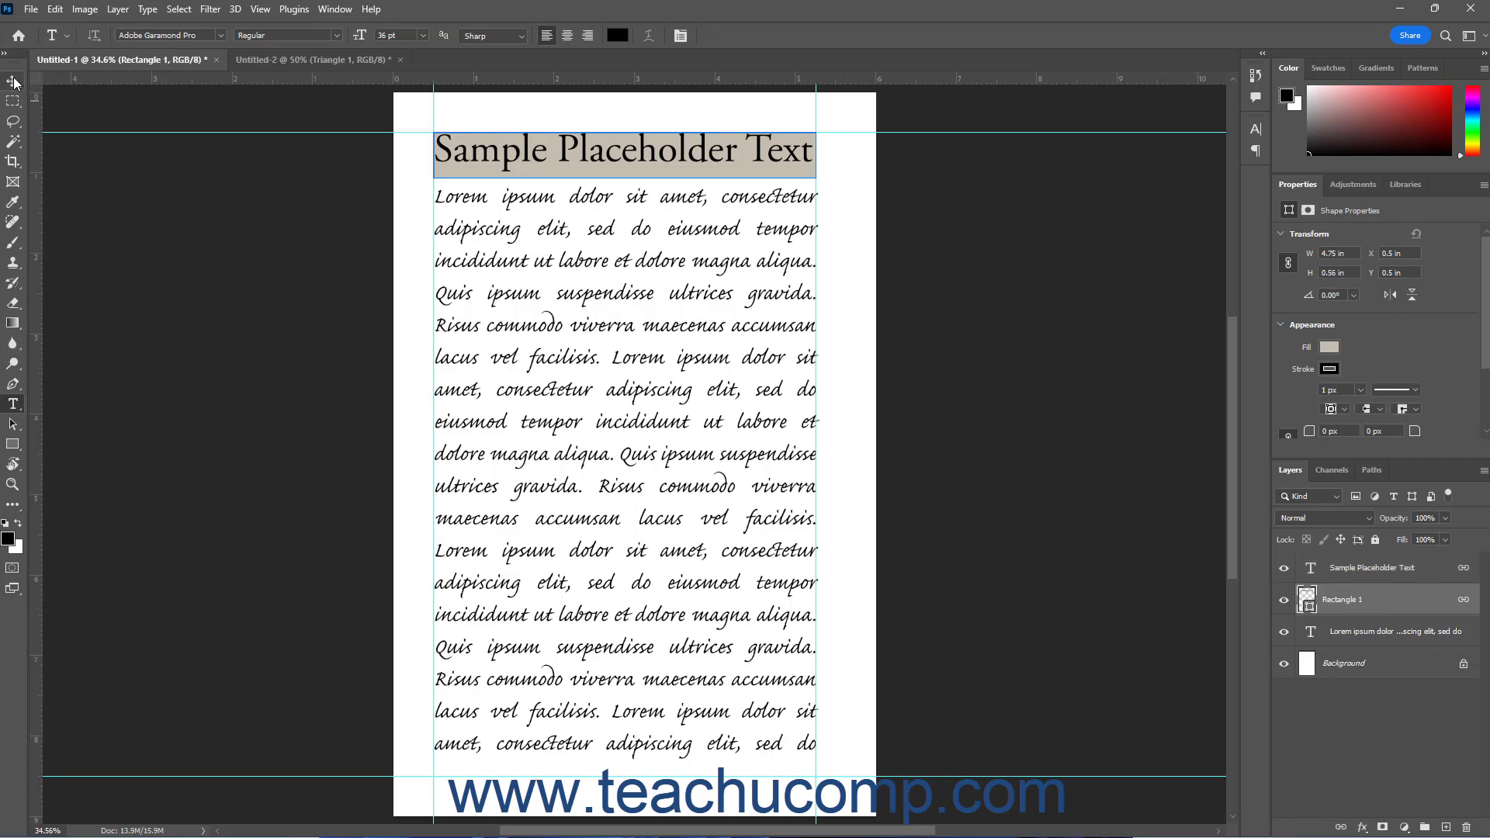
pyautogui.press('v')
pyautogui.moveTo(521, 172); pyautogui.dragTo(490, 343)
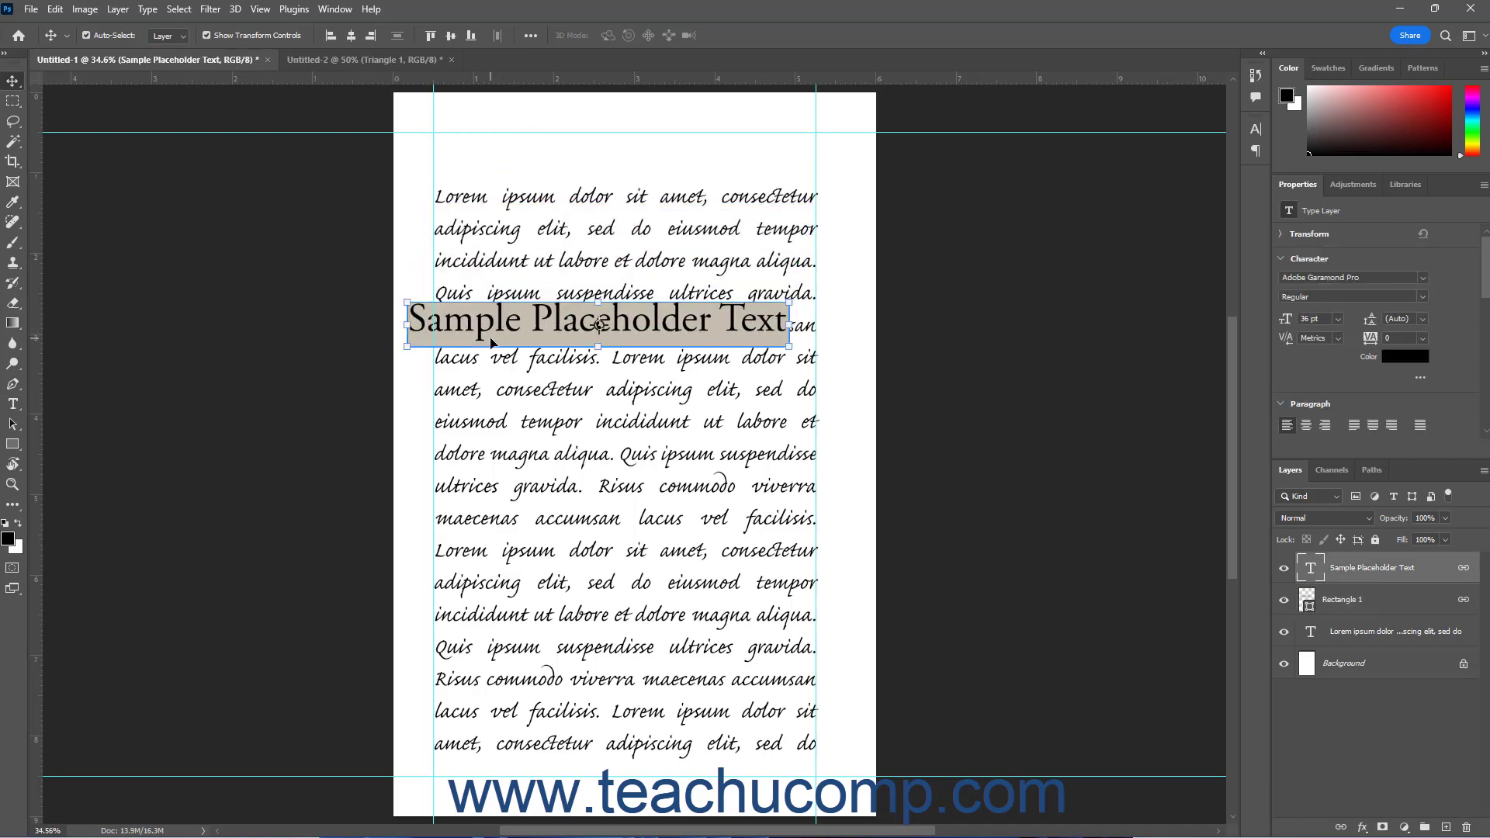
# Undo the last move of the linked heading text and rectangle.
pyautogui.click(55, 9)
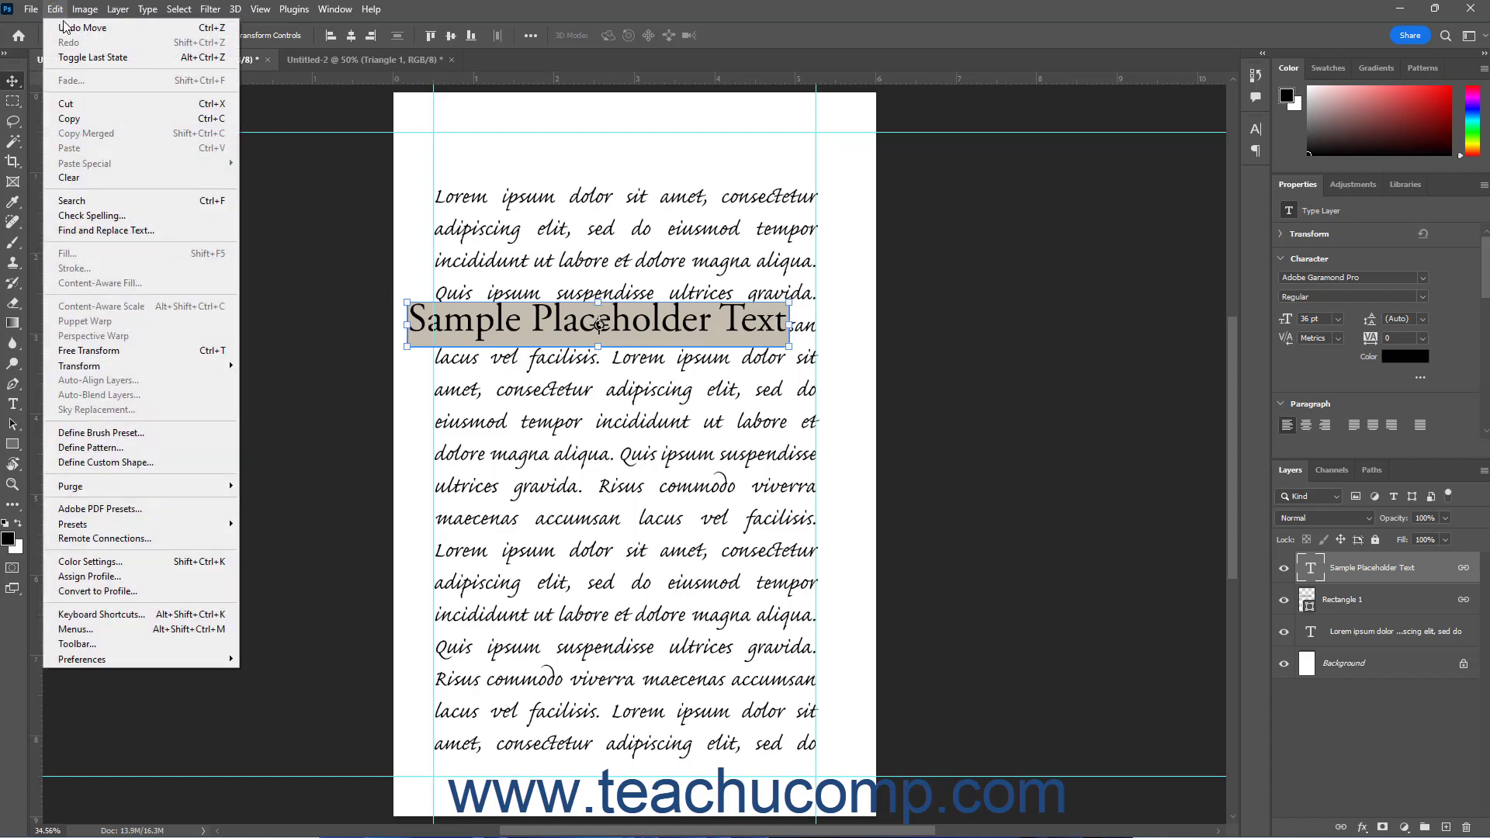
pyautogui.click(67, 29)
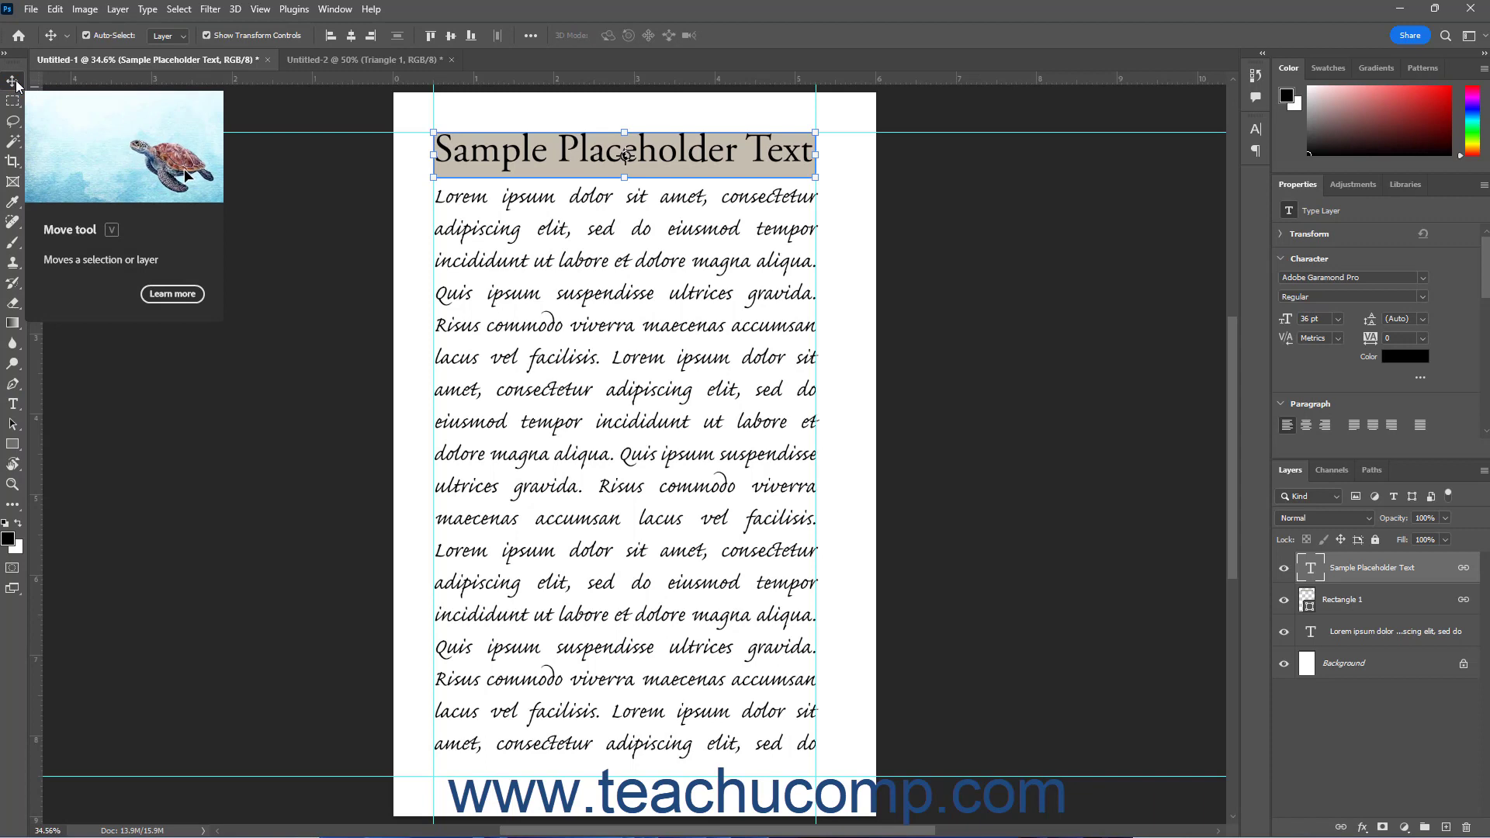
# Select the Rectangle 1 layer together with the Sample Placeholder Text layer, try scaling both to about 129%, and cancel the transform.
pyautogui.keyDown('ctrl'); pyautogui.click(1383, 606); pyautogui.keyUp('ctrl')
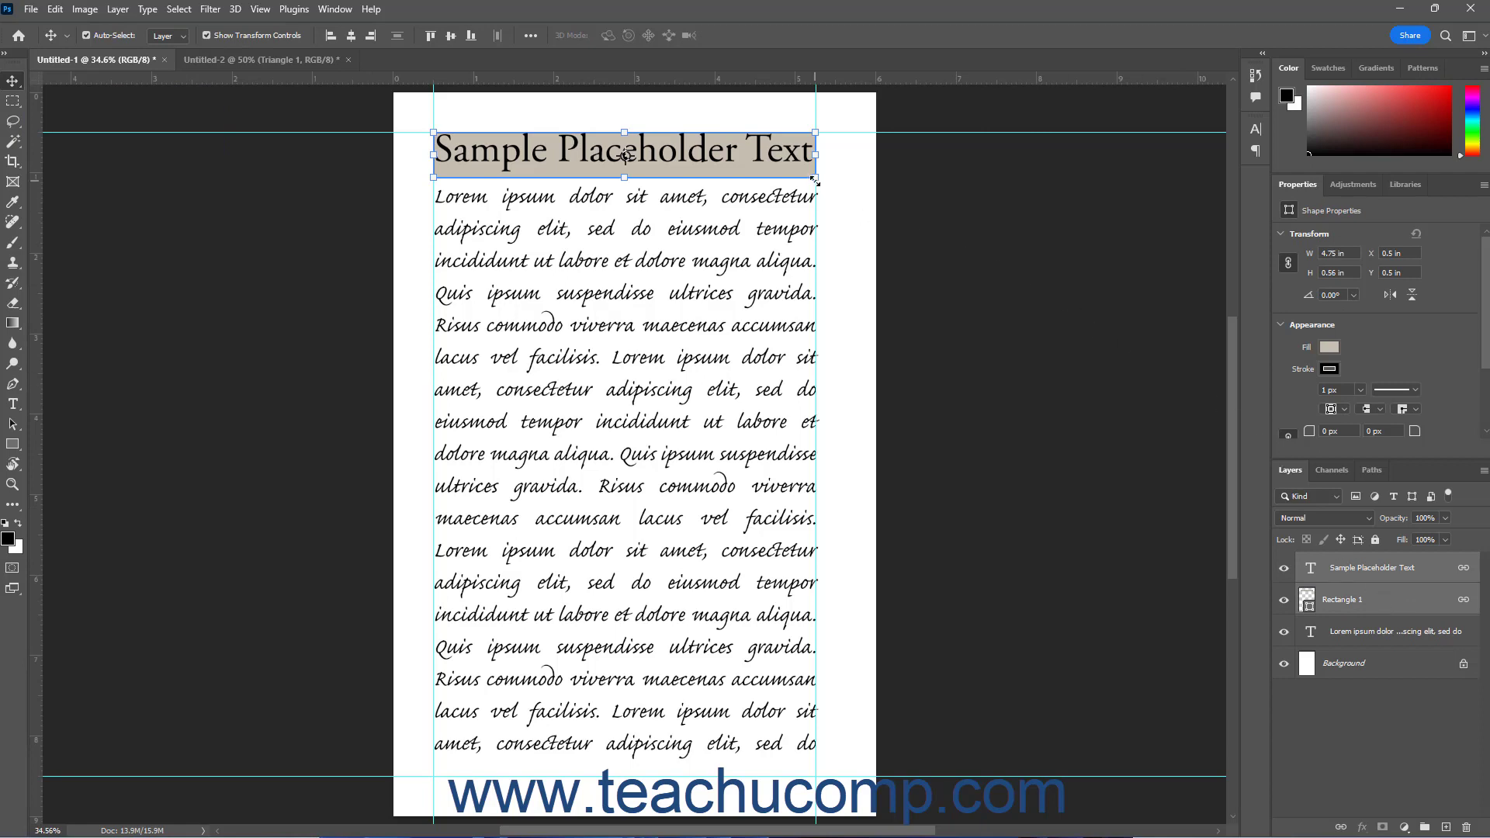
pyautogui.moveTo(814, 180); pyautogui.dragTo(920, 260)
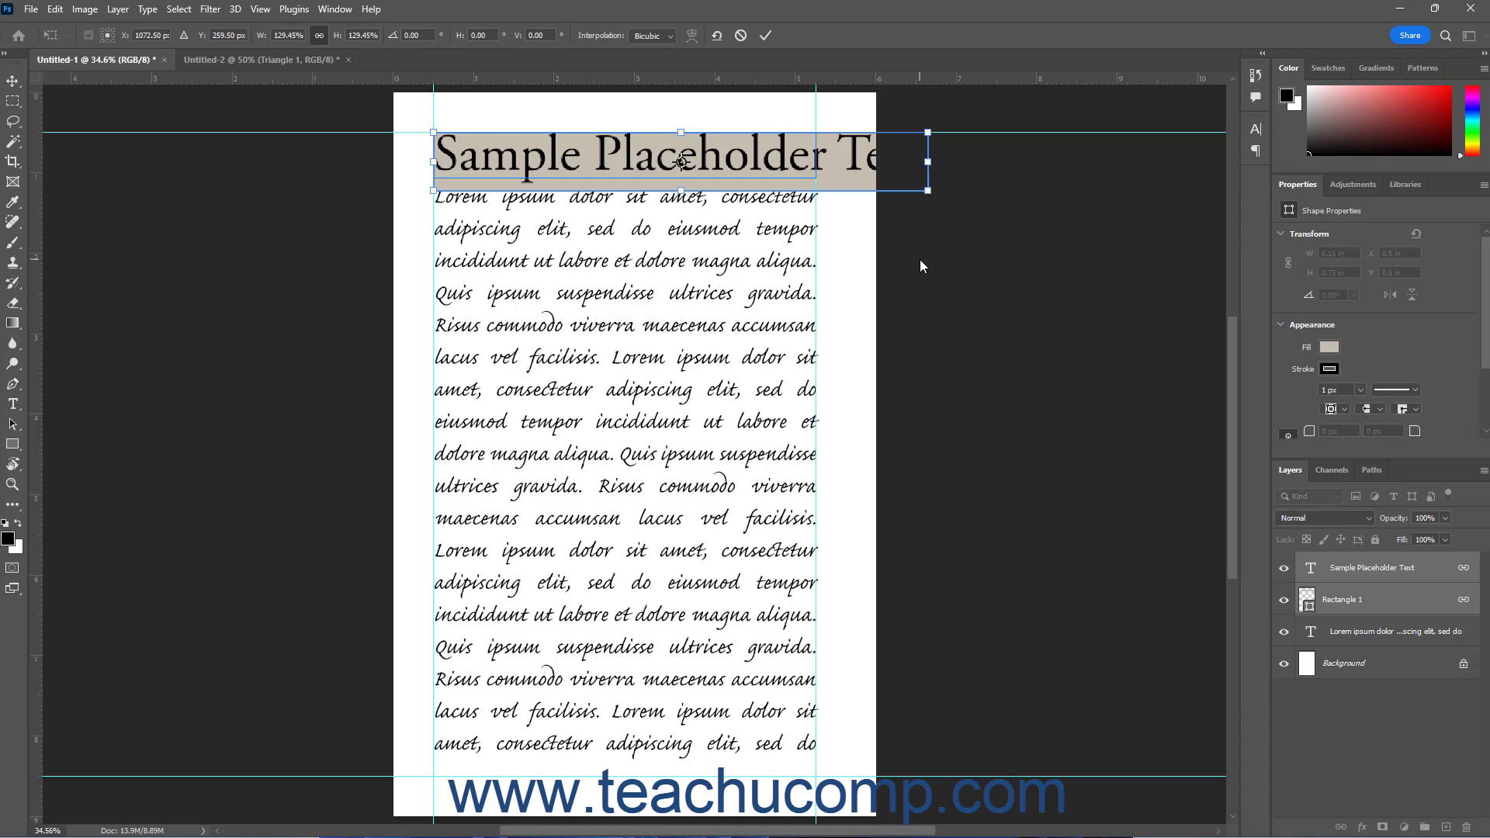
pyautogui.click(741, 37)
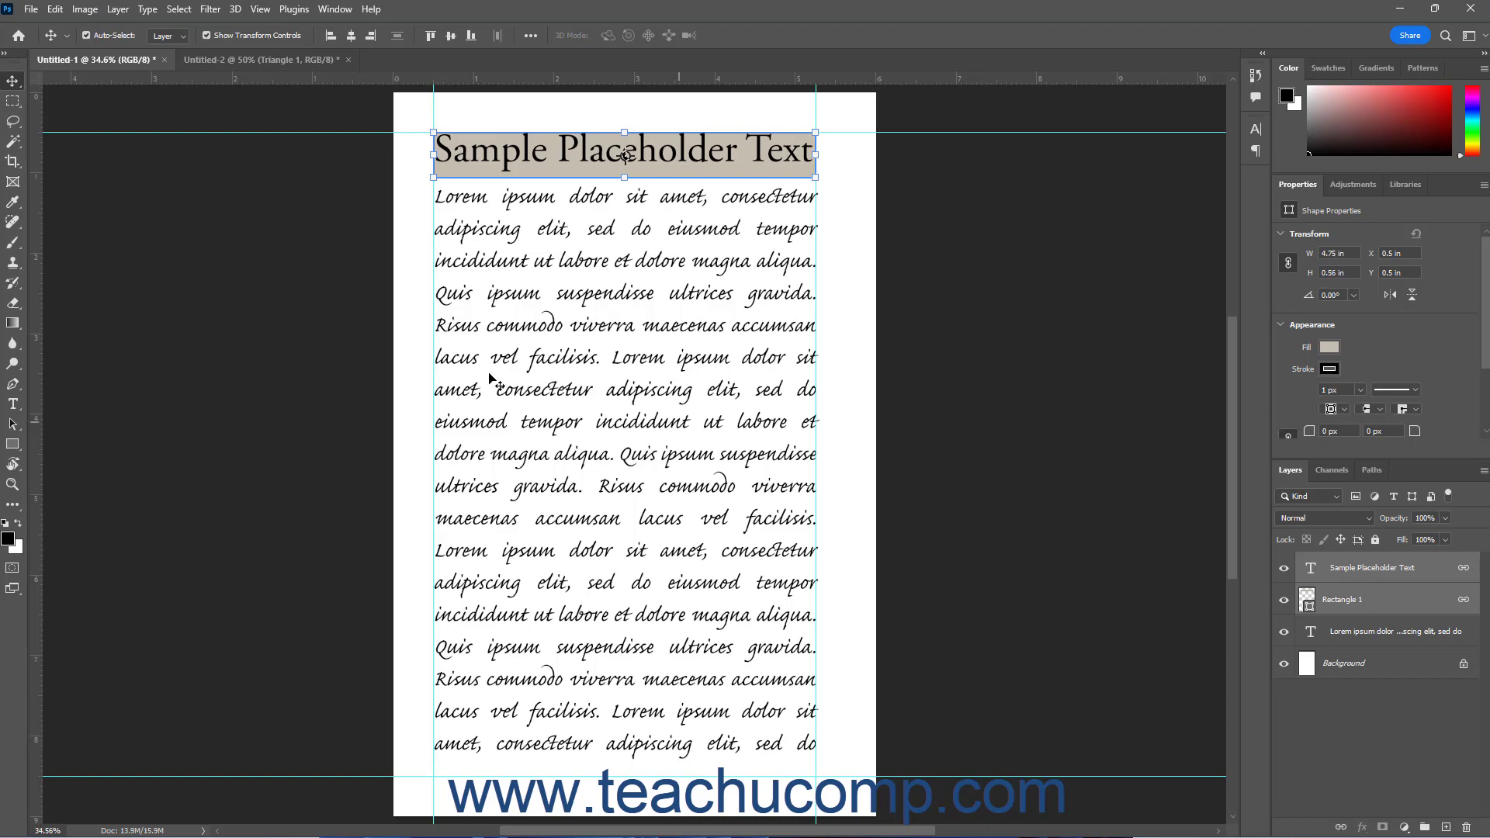
# Try Free Transform Path on the selected heading layers, enlarging the rectangle path to about 252% downward from its upper edge, and cancel it.
pyautogui.click(55, 9)
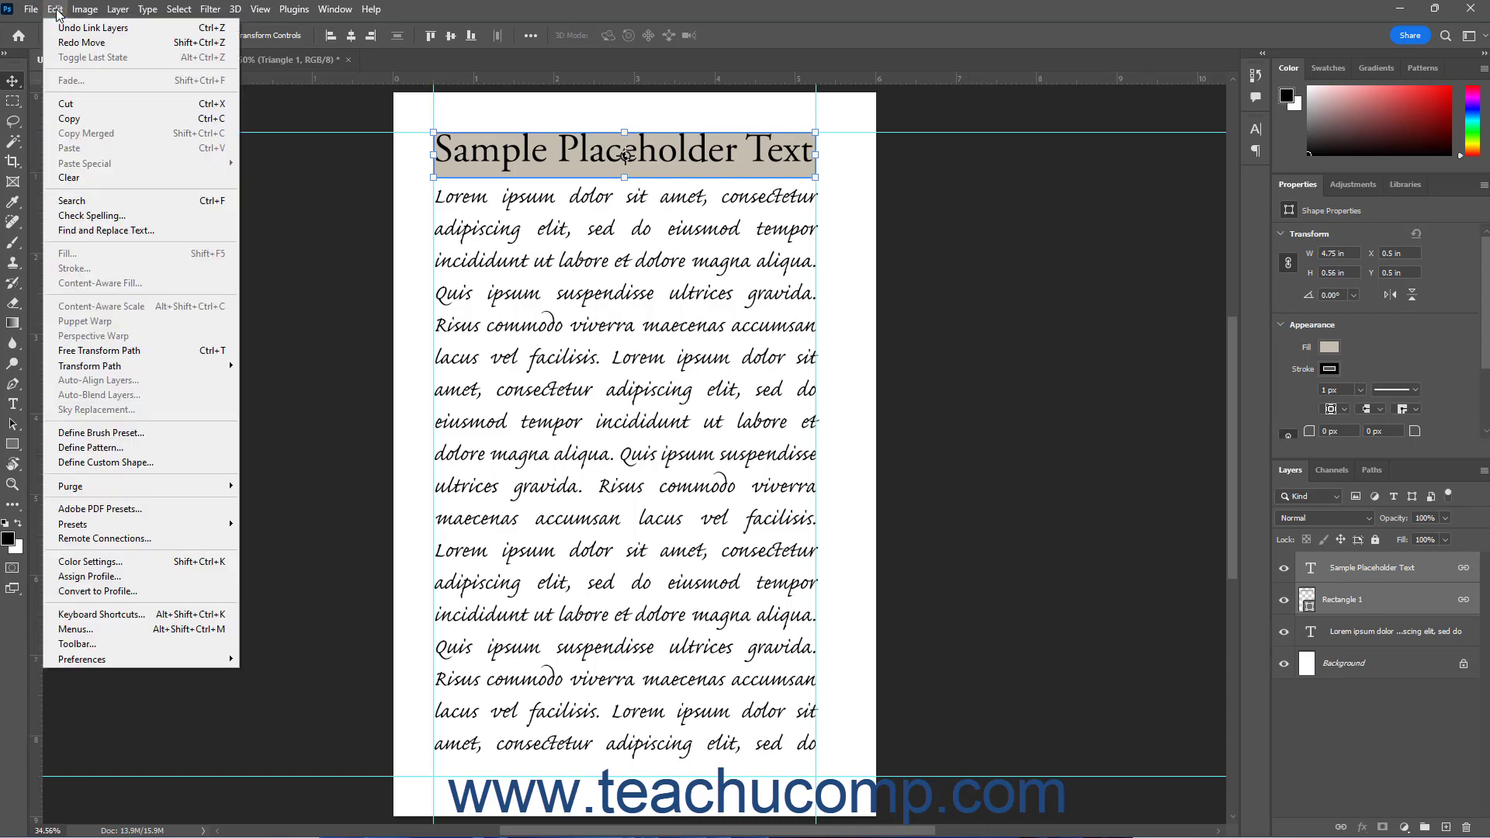
pyautogui.click(157, 351)
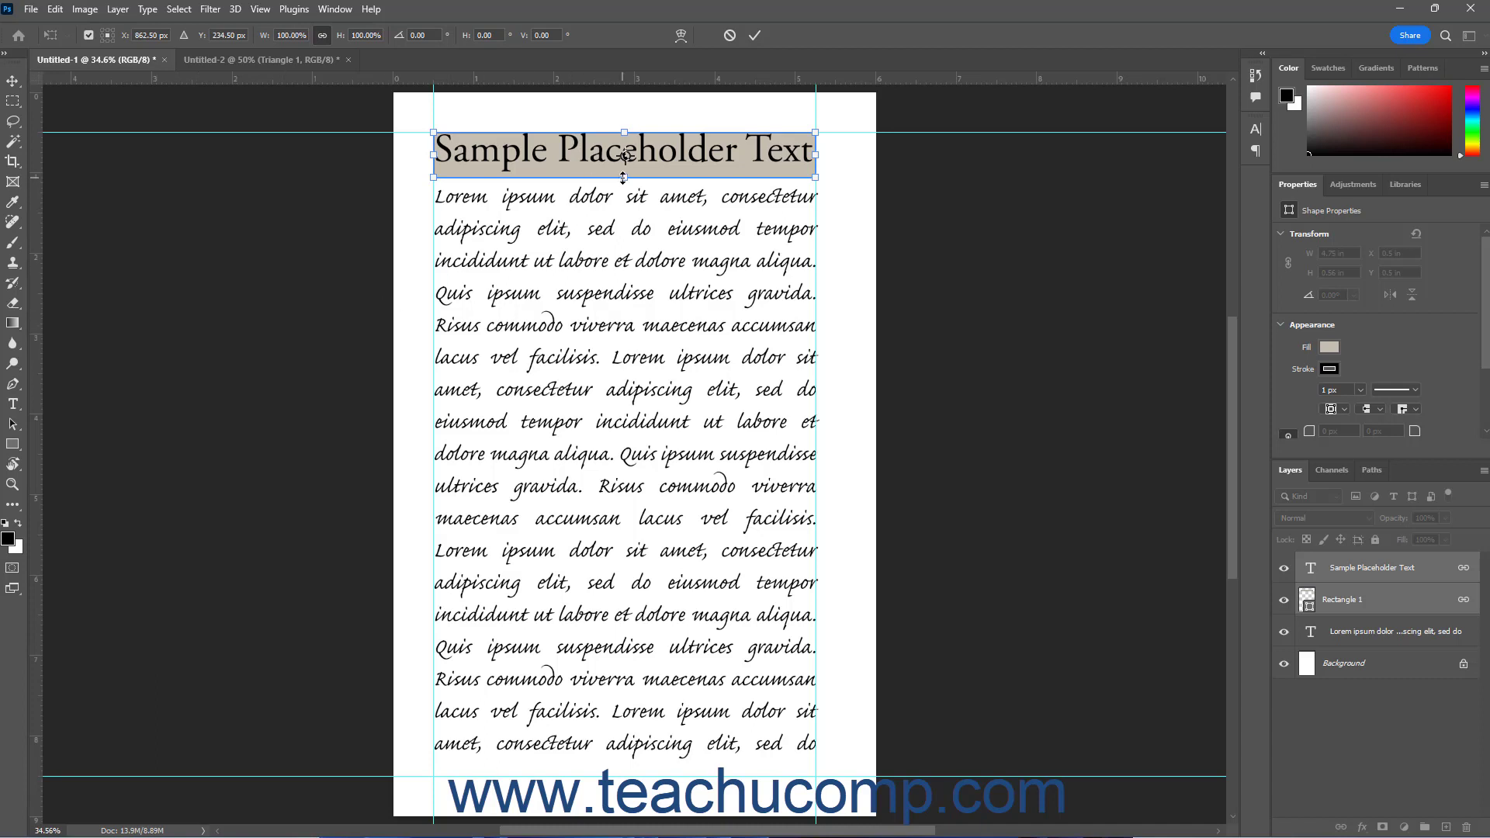
pyautogui.moveTo(622, 178); pyautogui.dragTo(620, 247)
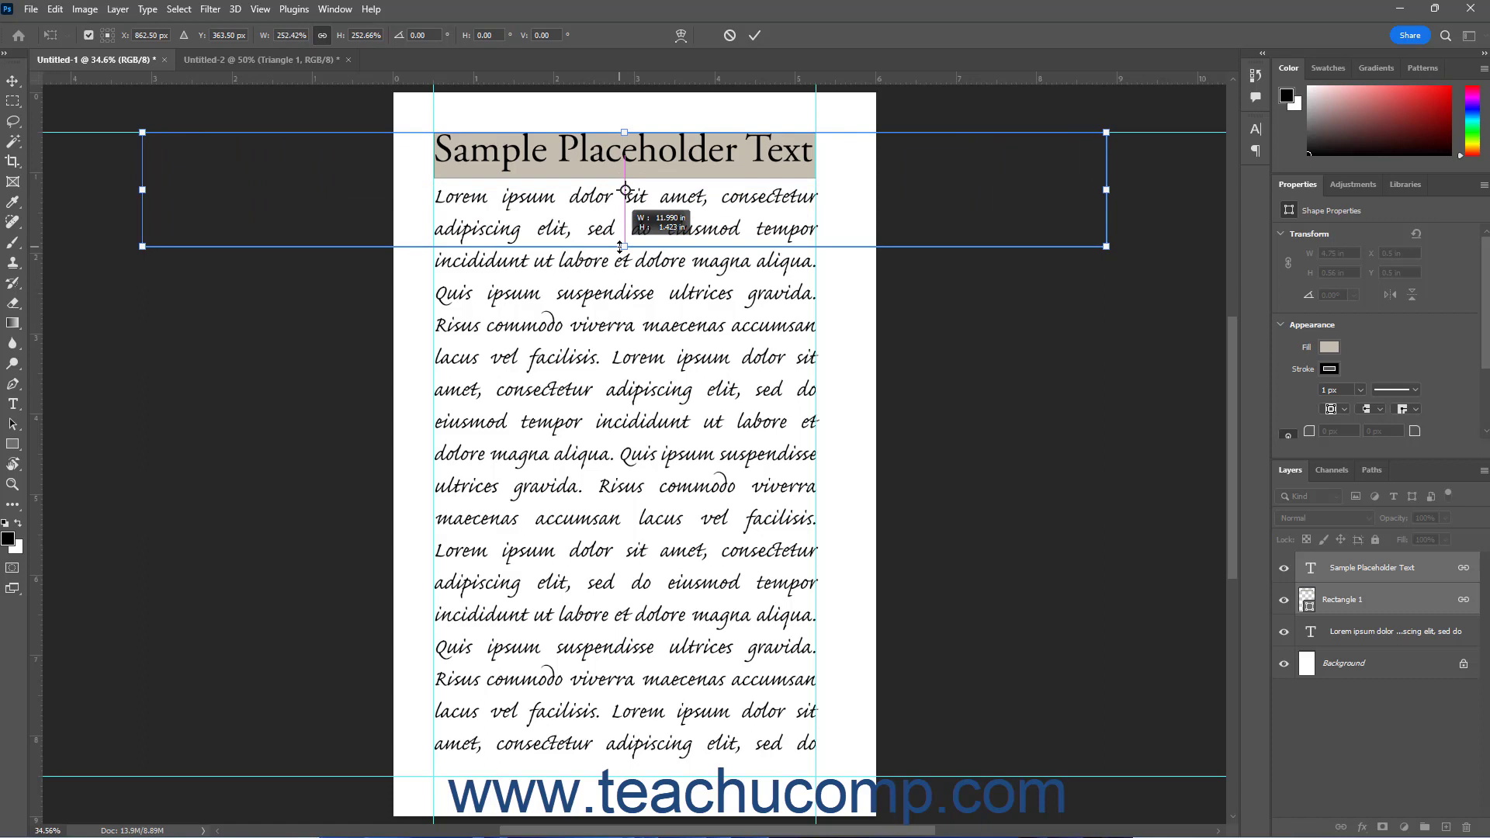
pyautogui.moveTo(620, 247); pyautogui.dragTo(620, 247)
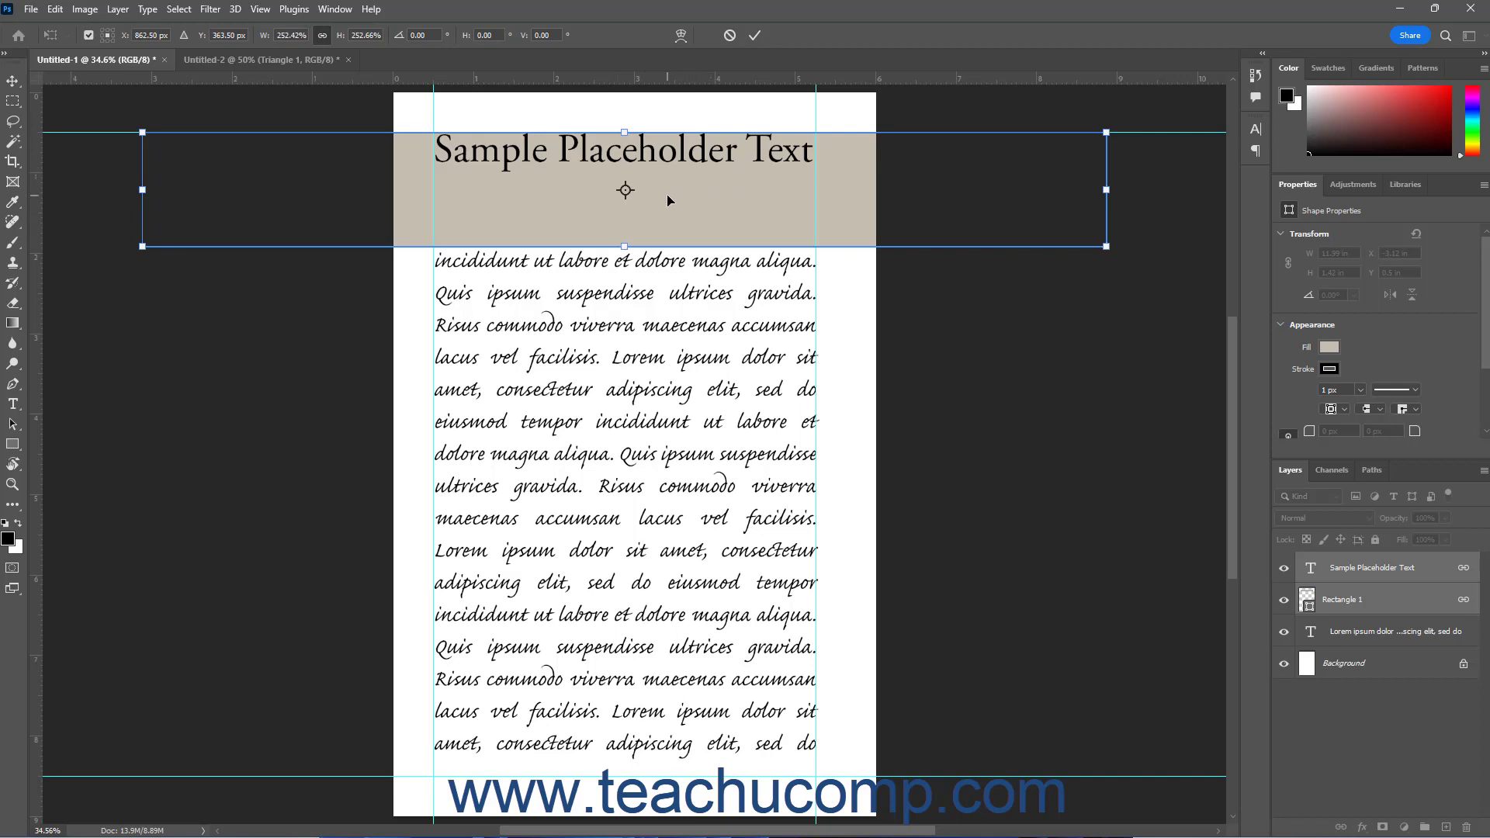
pyautogui.click(729, 36)
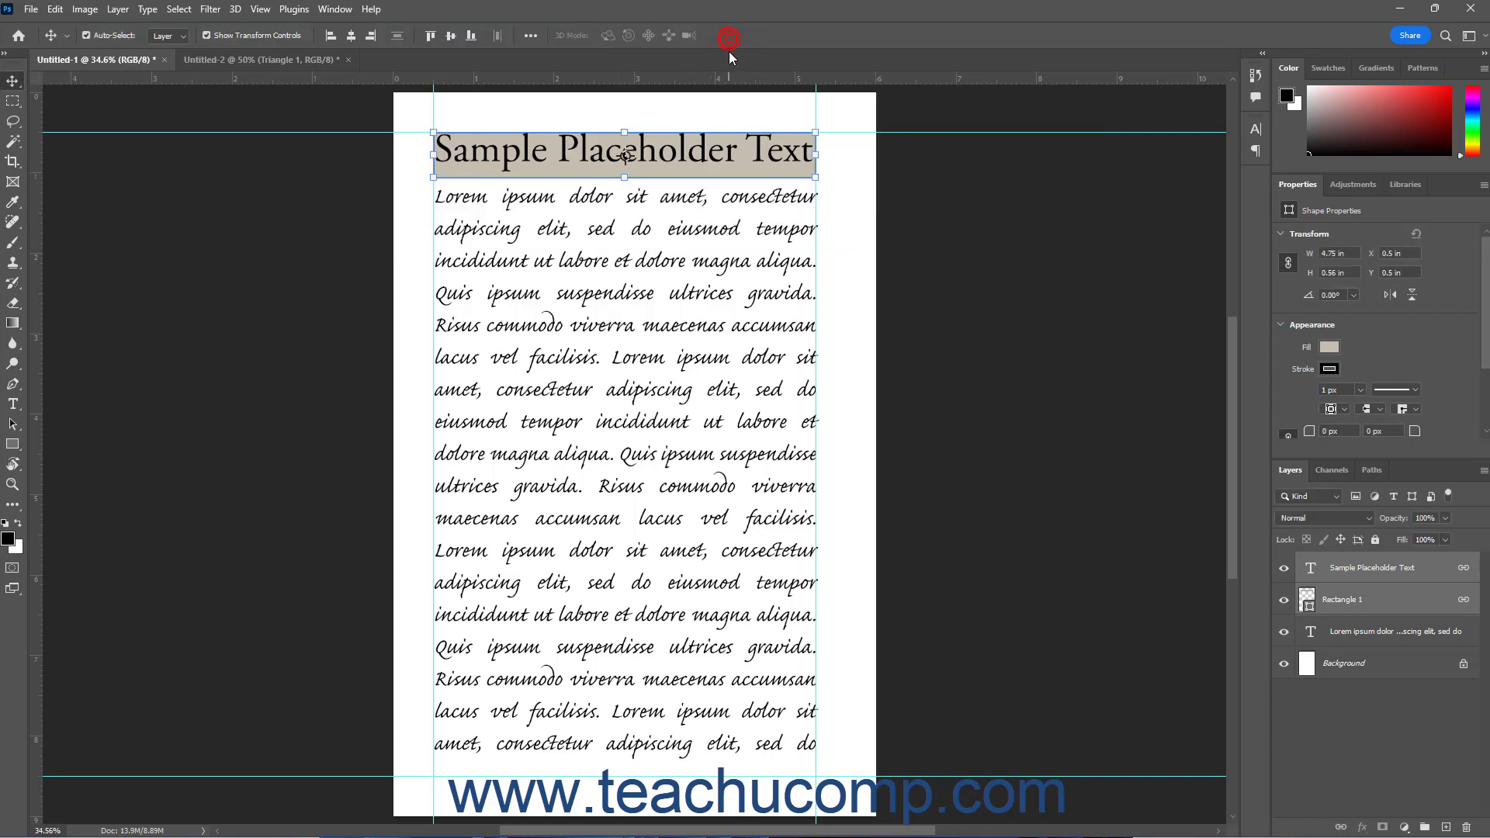